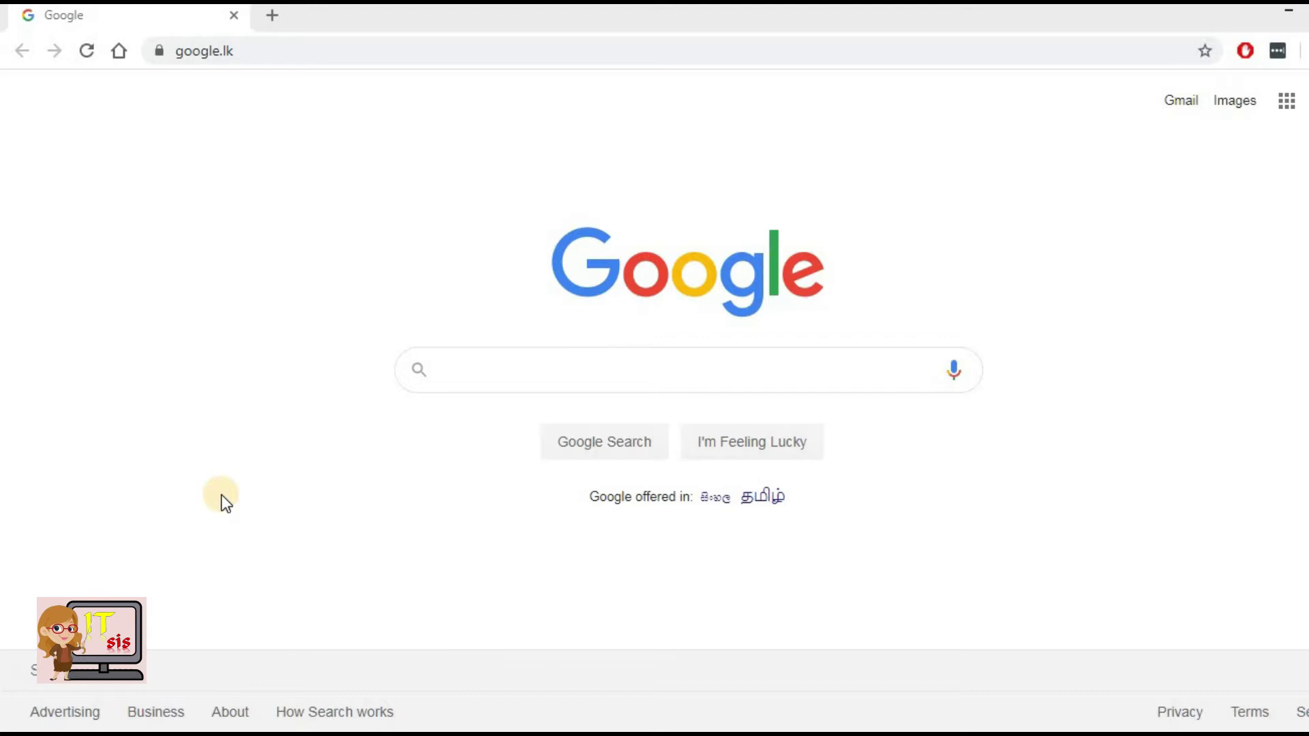
Search Google for 'create gmail account' using the search suggestion
{"action": "left_click", "coordinate": [451, 365]}
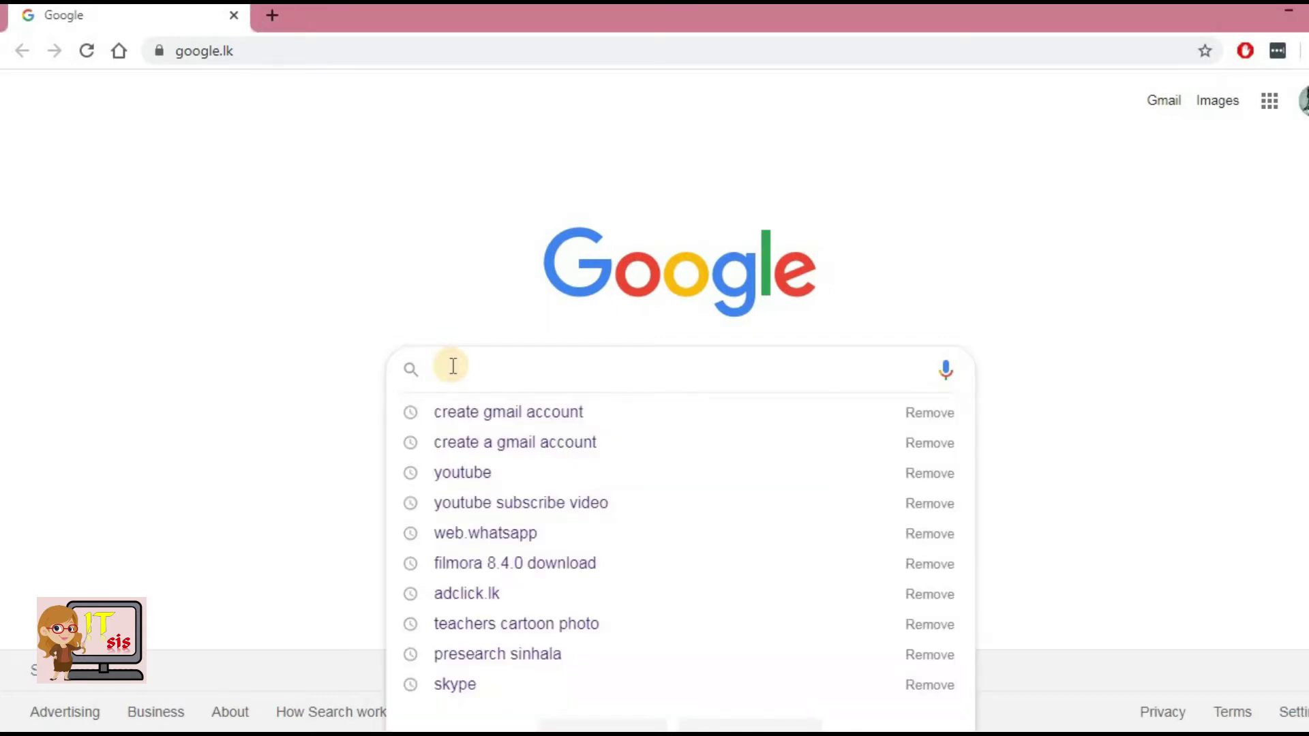
{"action": "type", "text": "create "}
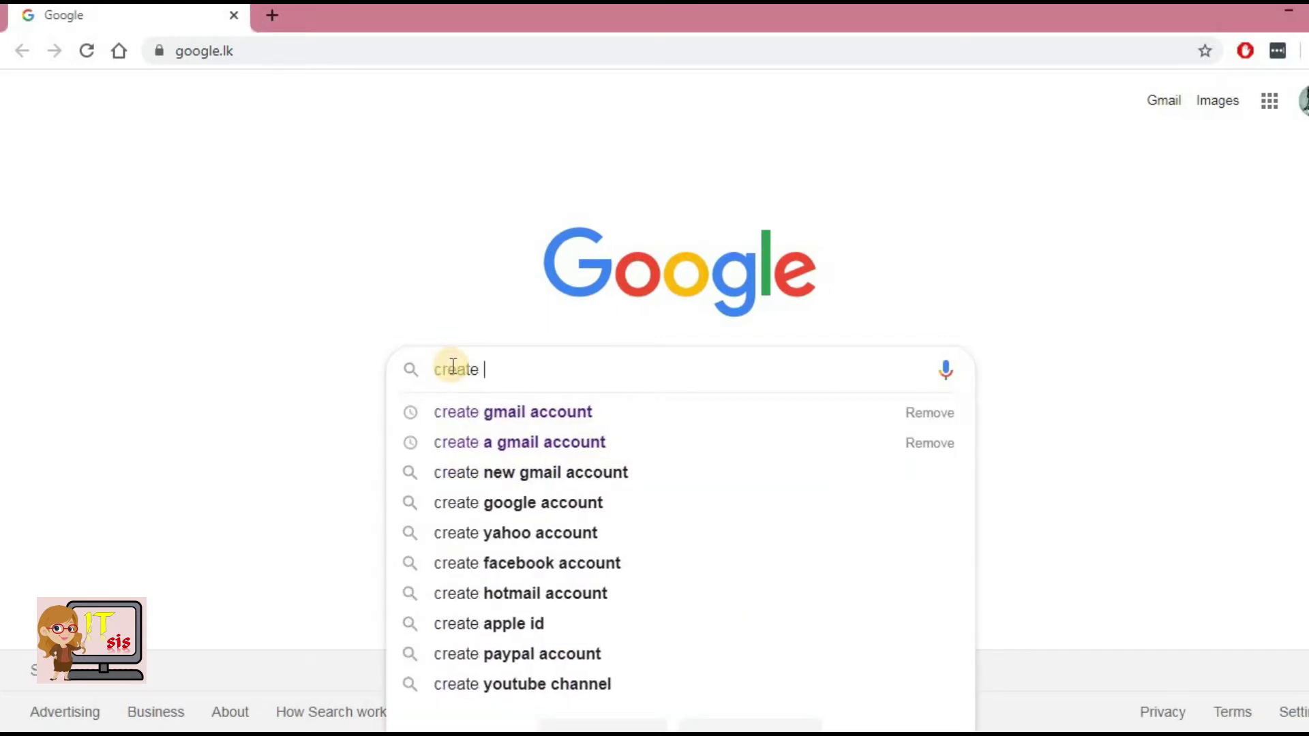
{"action": "type", "text": "gmail"}
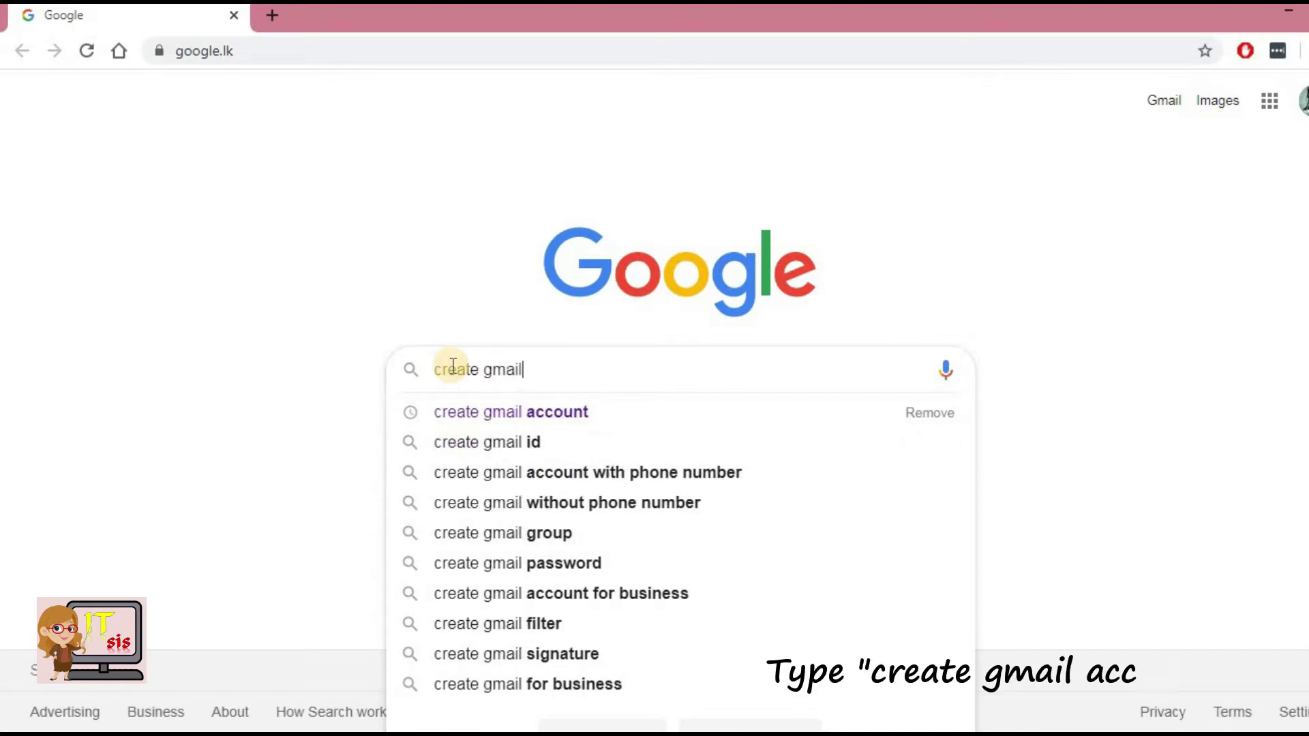
{"action": "left_click", "coordinate": [485, 419]}
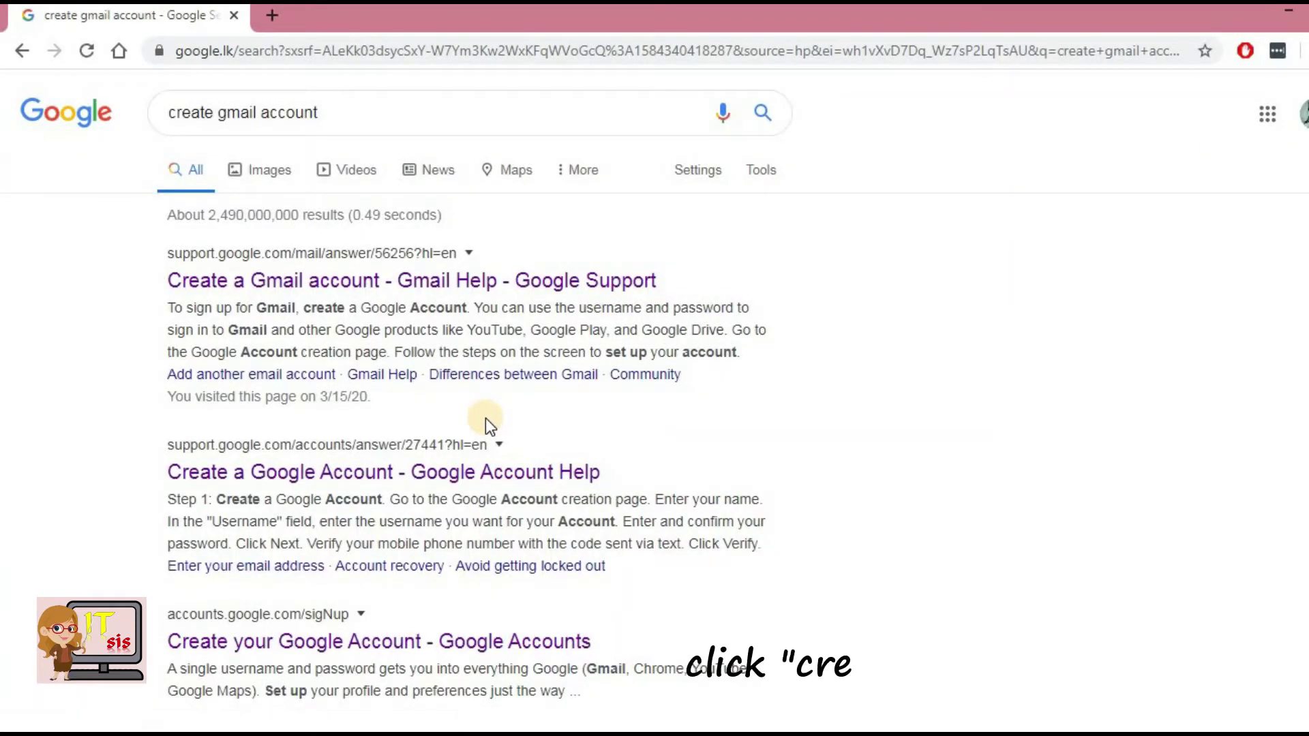
Open the 'Create a Gmail account' Help article and launch its Create an account signup form
{"action": "left_click", "coordinate": [185, 284]}
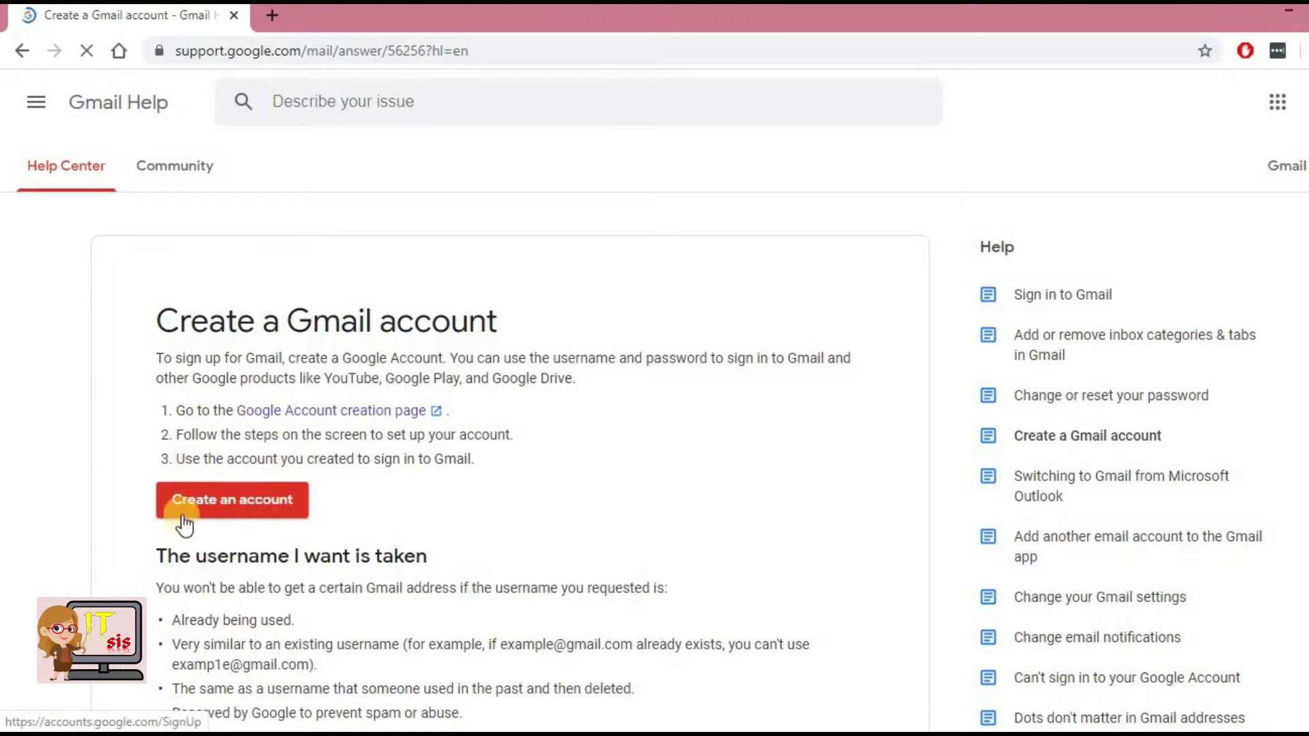
{"action": "left_click", "coordinate": [200, 498]}
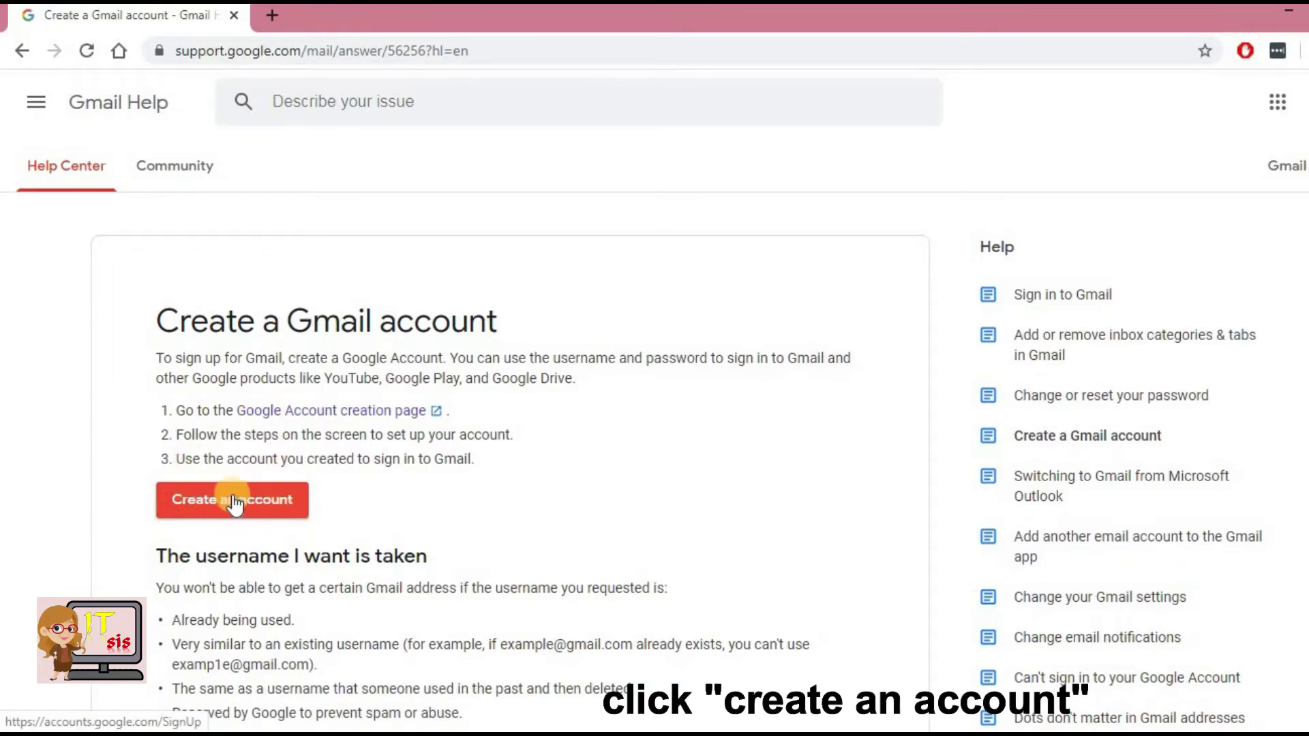
{"action": "left_click", "coordinate": [233, 499]}
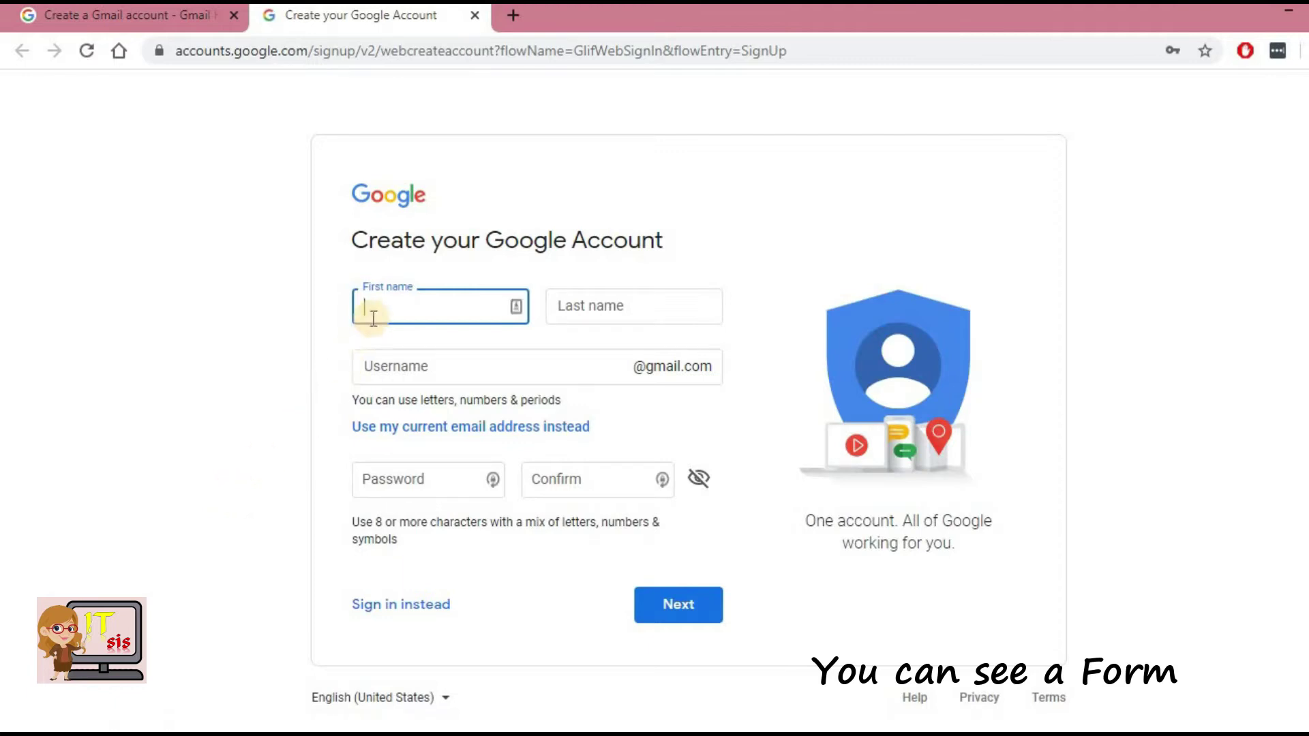
Enter the new account holder's first name and last name
{"action": "left_click", "coordinate": [437, 306]}
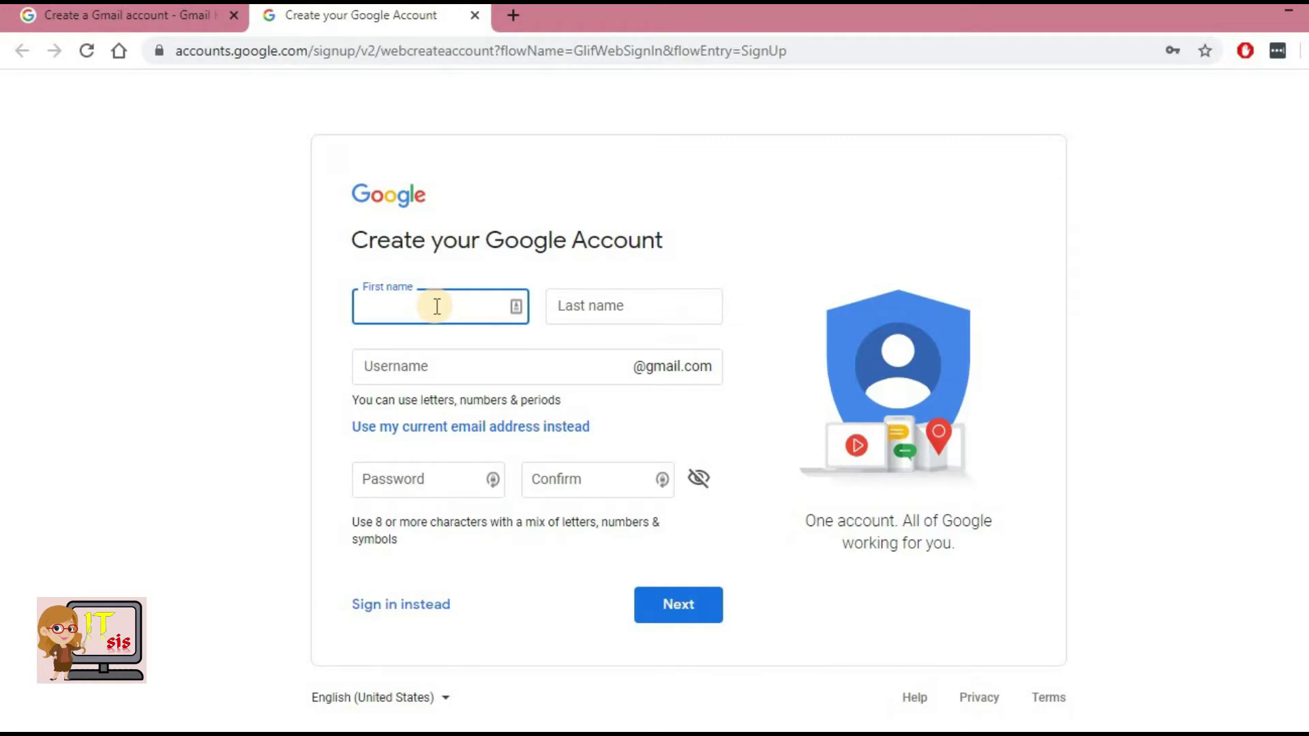
{"action": "type", "text": "itsis"}
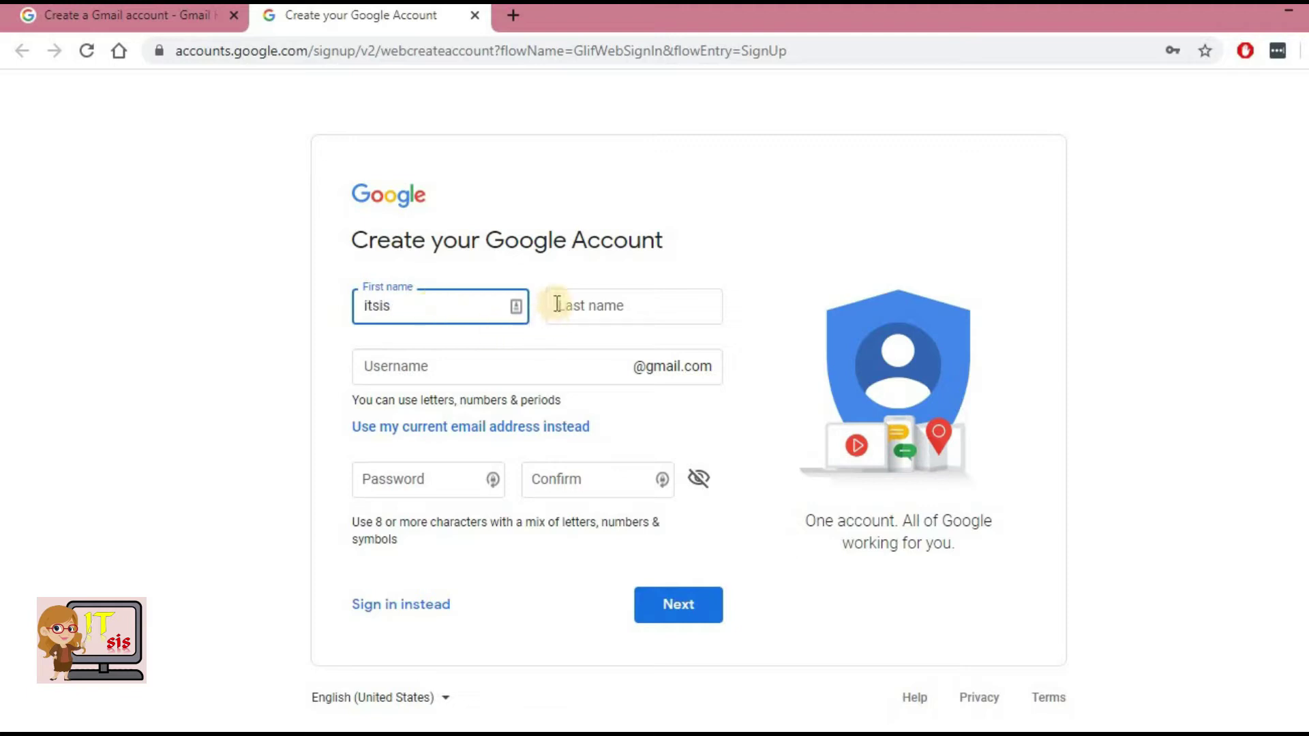
{"action": "left_click", "coordinate": [556, 306]}
{"action": "type", "text": "s"}
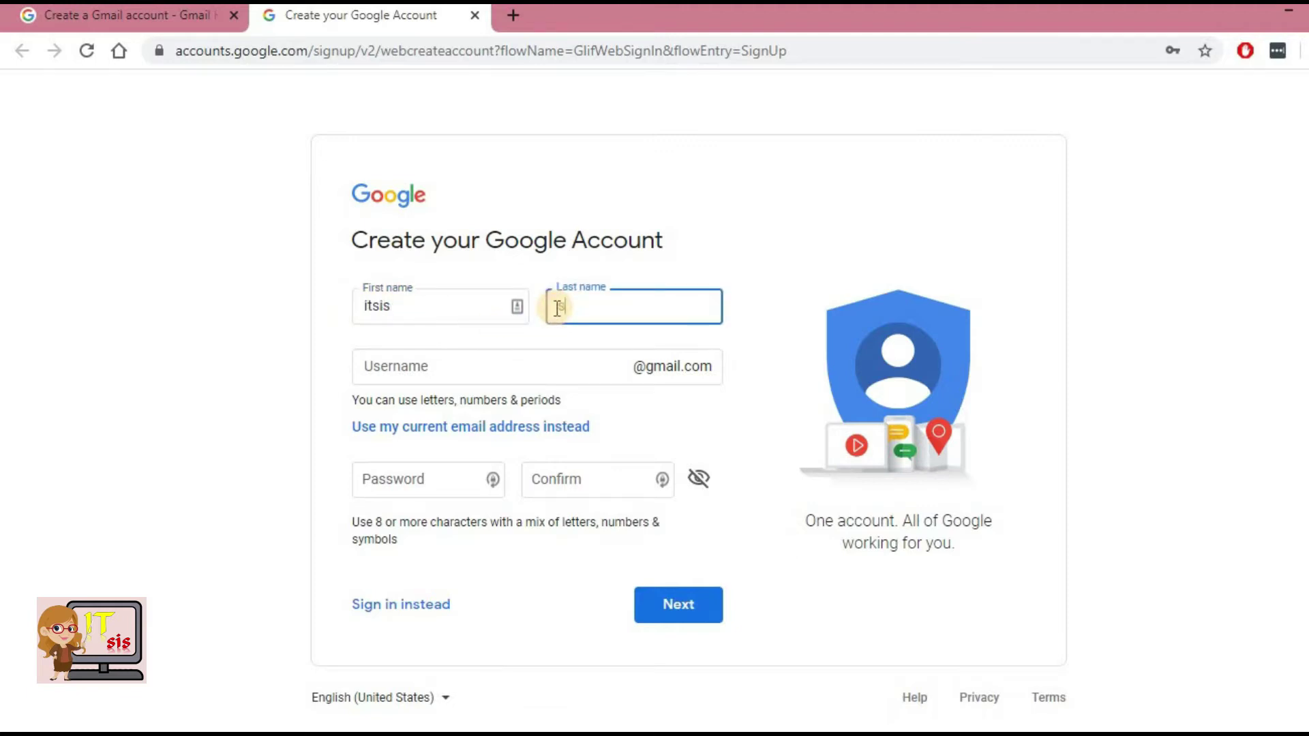
{"action": "type", "text": "chool"}
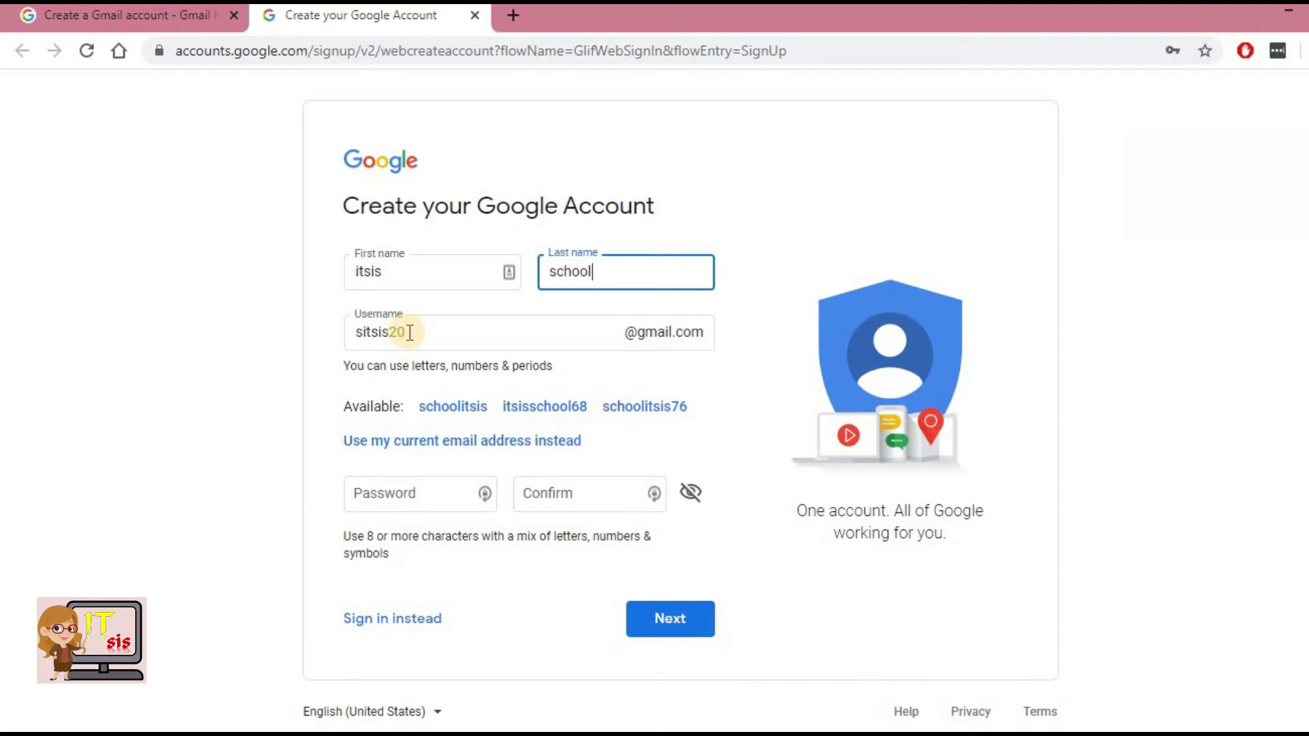
Replace the suggested username with one joining the first and last names
{"action": "left_click_drag", "start_coordinate": [405, 332], "coordinate": [352, 332]}
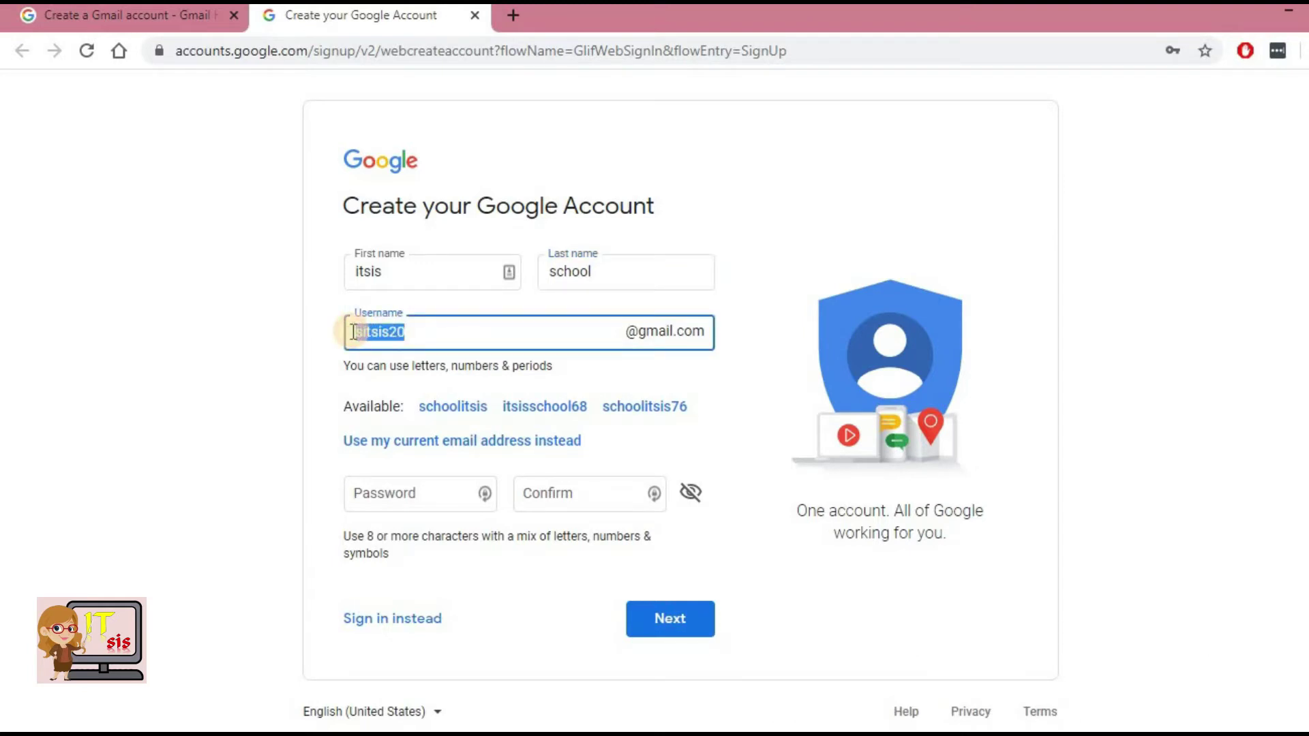
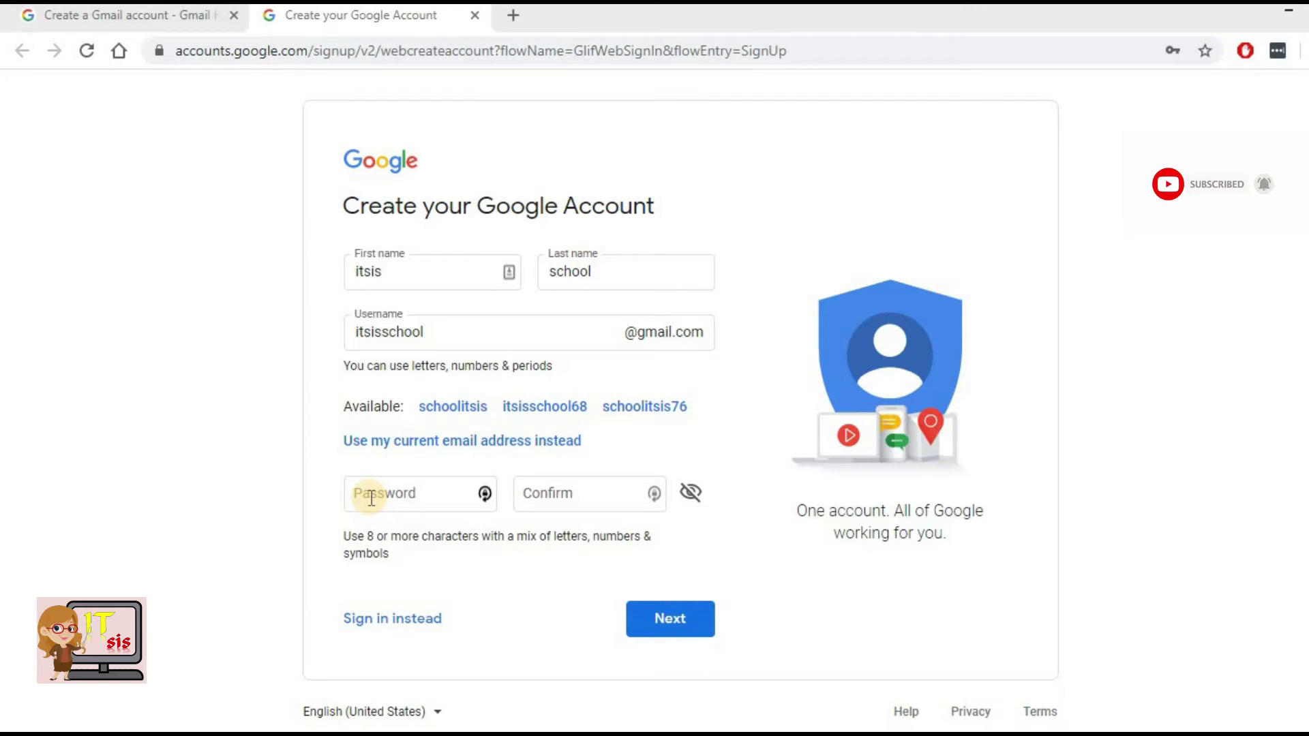
Type a password, retype it in Confirm, and submit the signup details
{"action": "left_click", "coordinate": [364, 492]}
{"action": "type", "text": "********"}
{"action": "left_click", "coordinate": [532, 492]}
{"action": "type", "text": "******"}
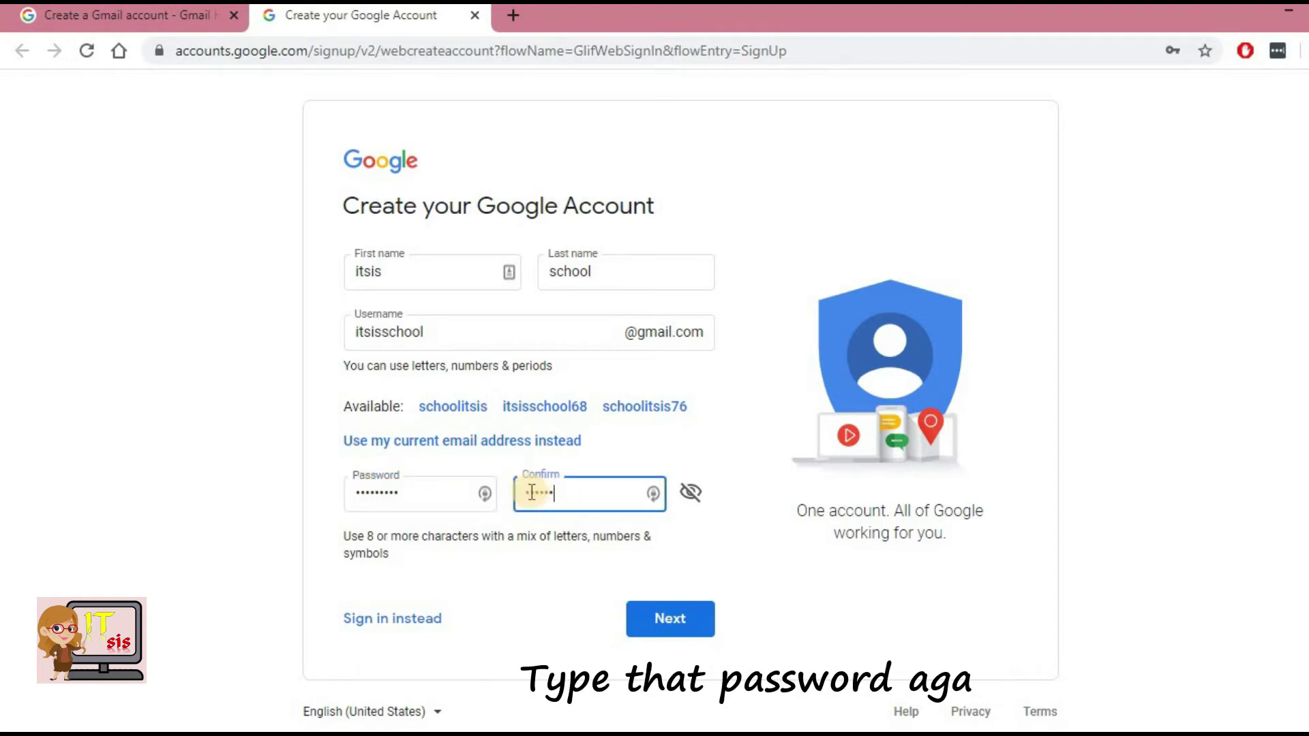
{"action": "type", "text": "***"}
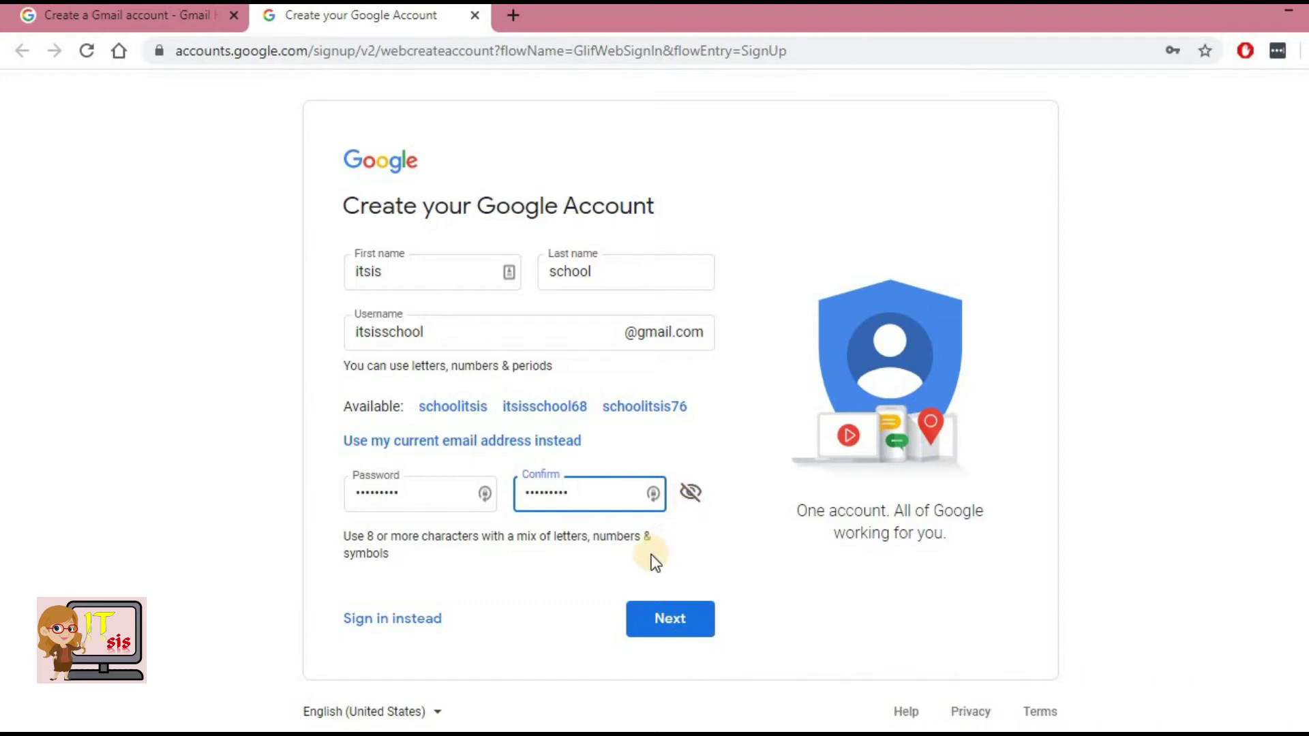
{"action": "left_click", "coordinate": [644, 621]}
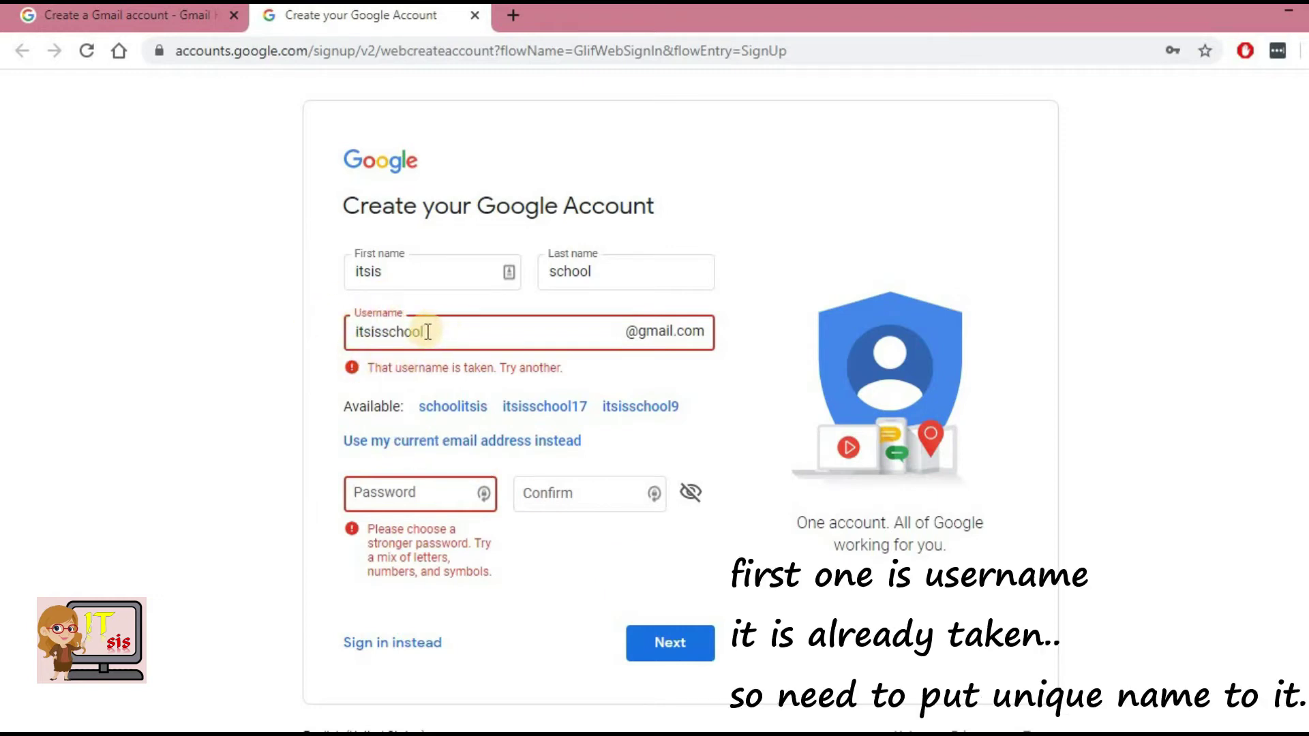
Swap in a new username, enter and confirm a stronger password, and submit
{"action": "left_click_drag", "start_coordinate": [426, 332], "coordinate": [353, 328]}
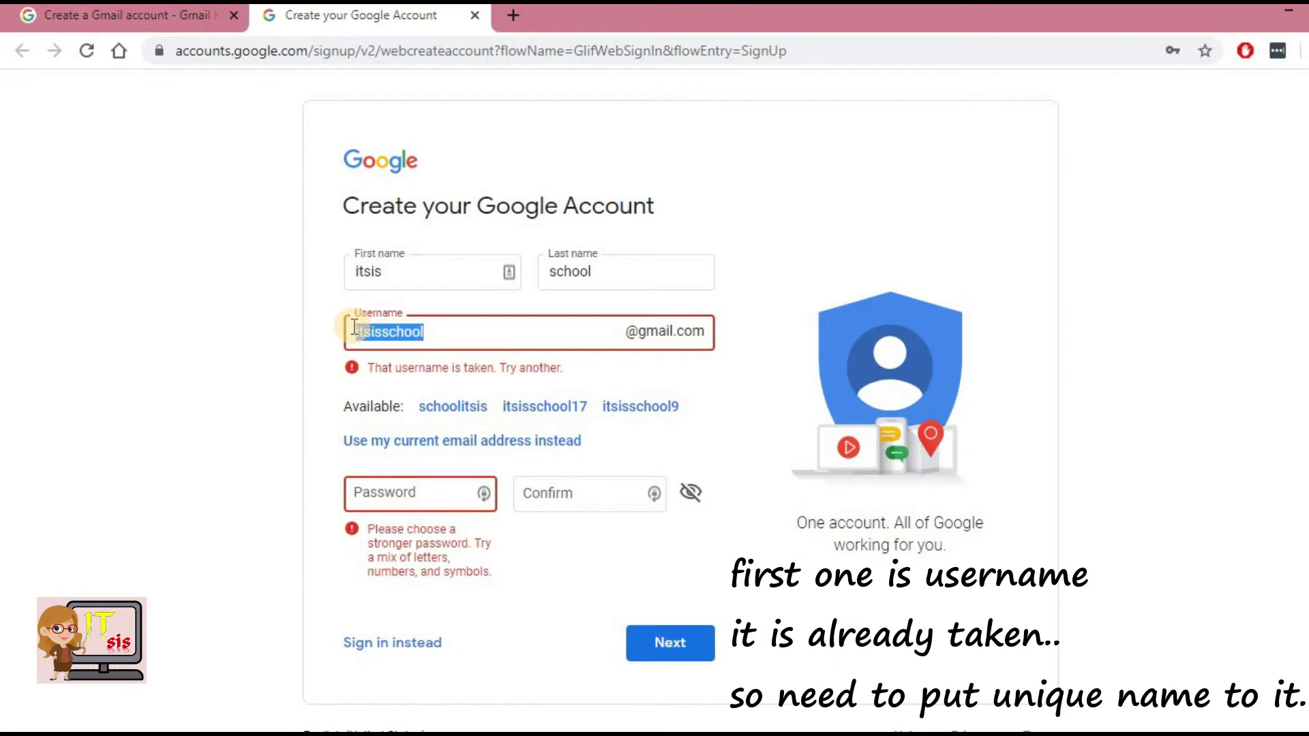
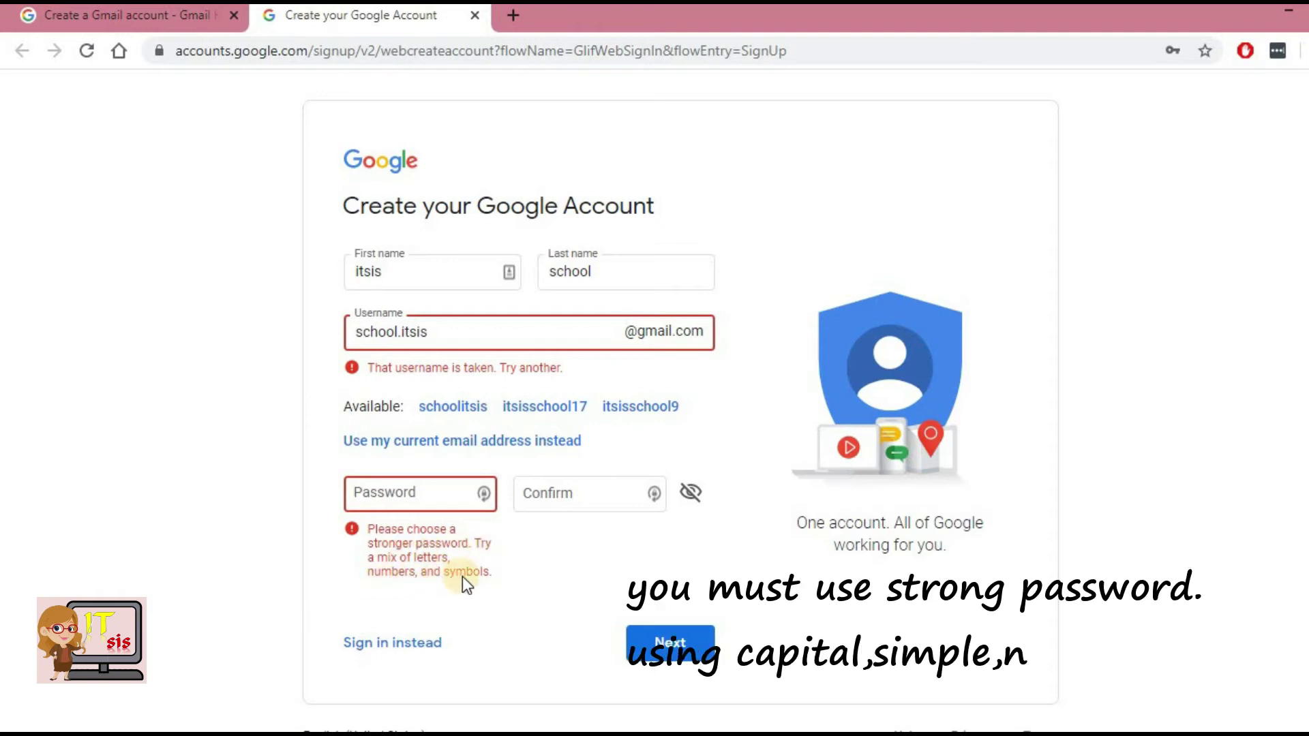
{"action": "left_click", "coordinate": [384, 500]}
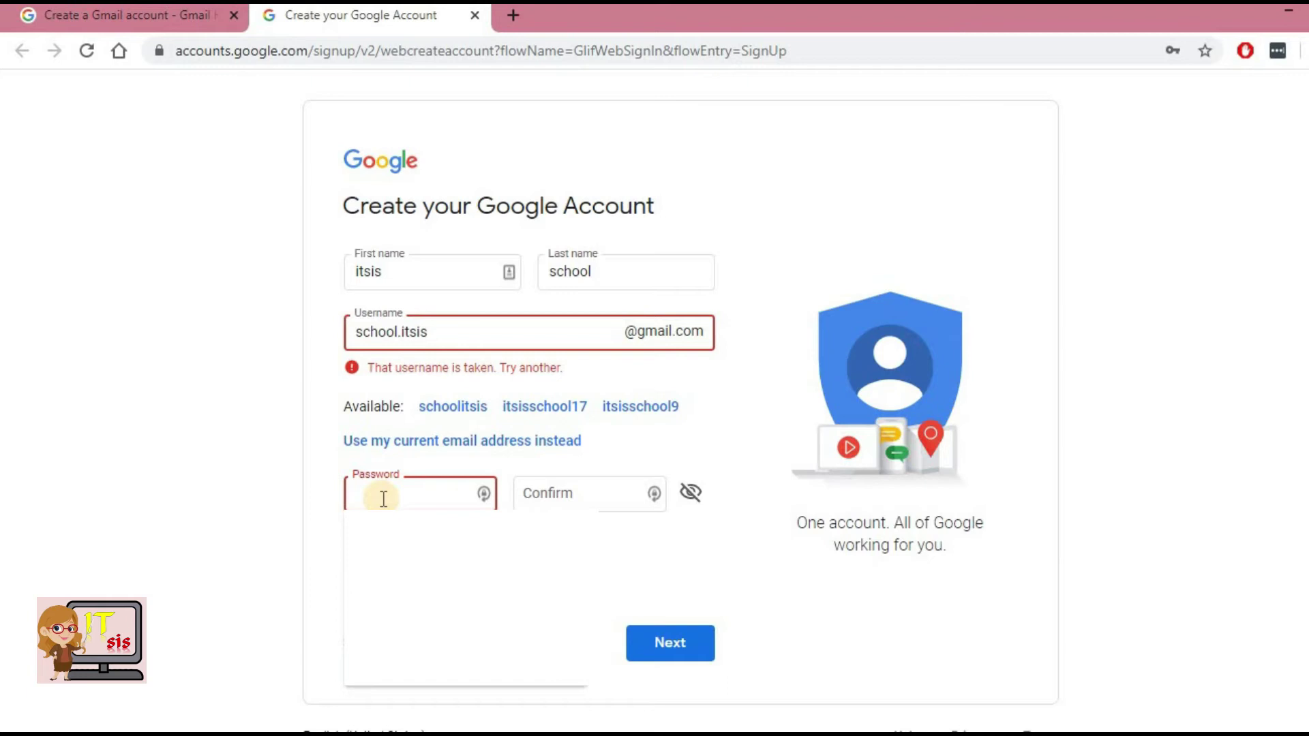
{"action": "type", "text": "•••••"}
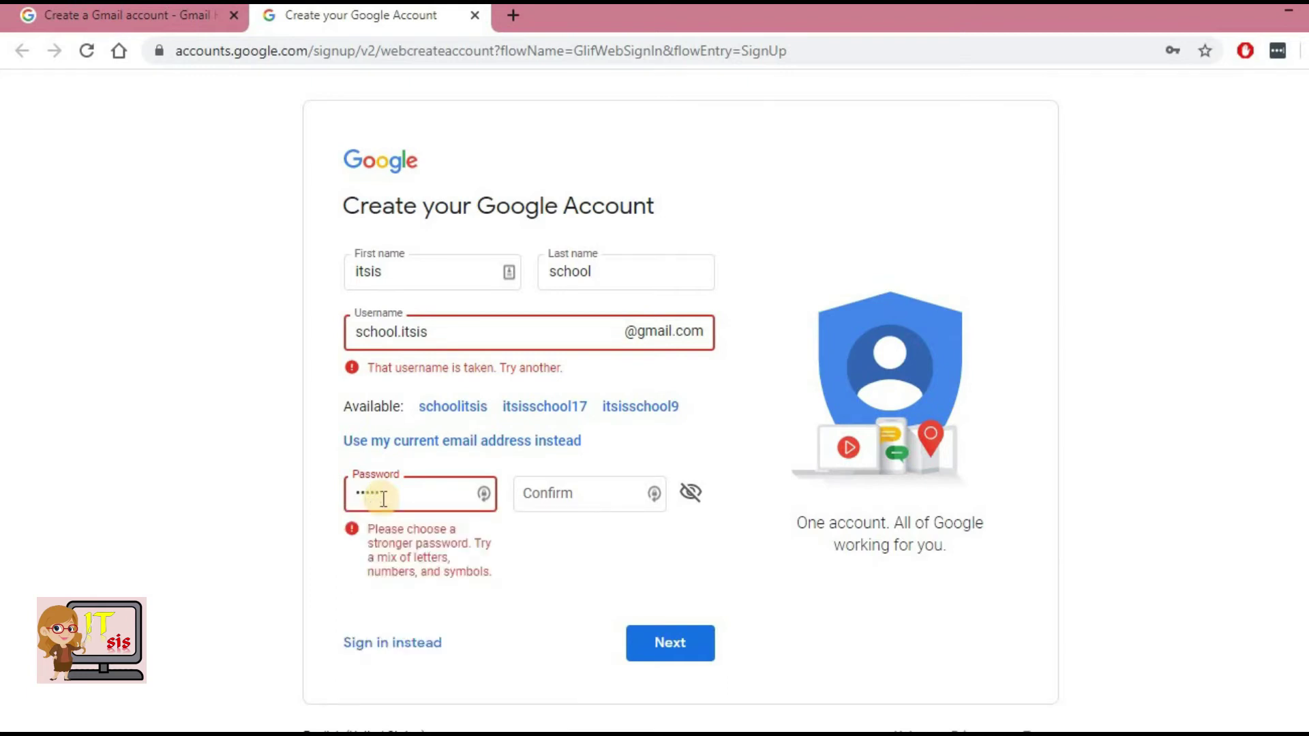
{"action": "type", "text": "•••••••••"}
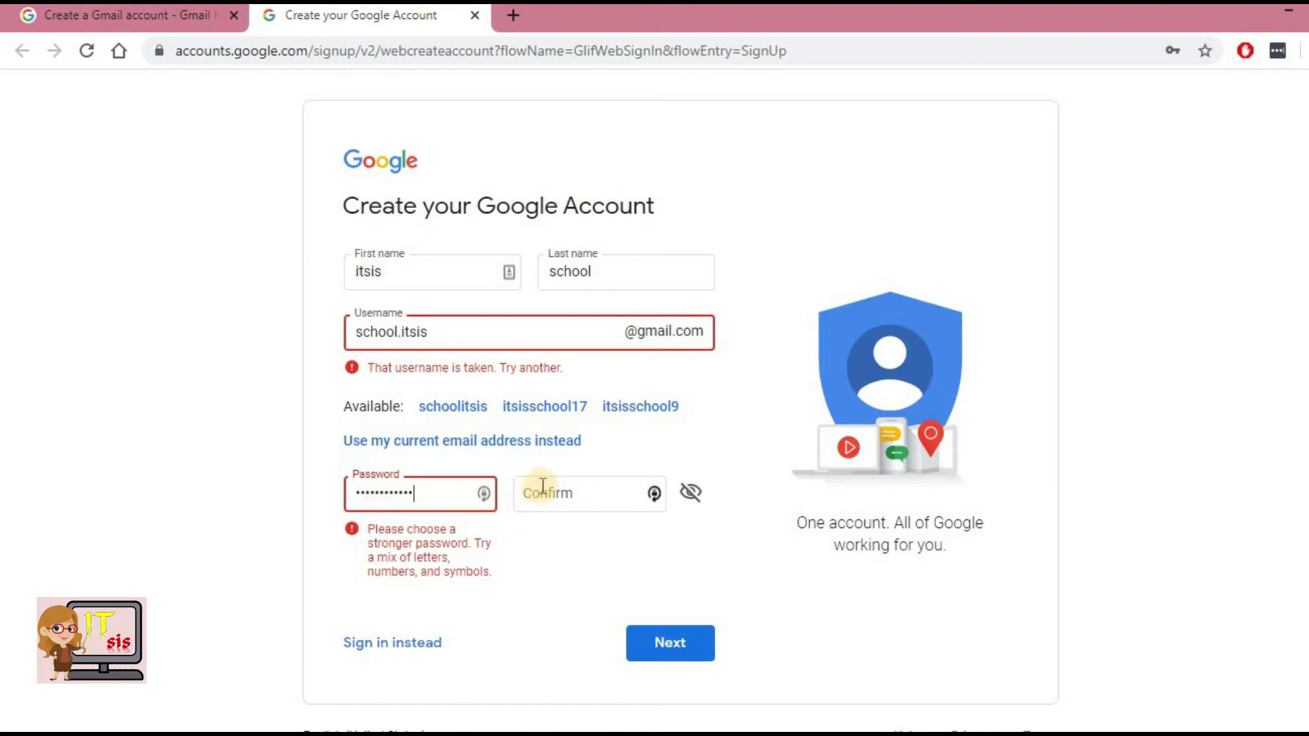
{"action": "left_click", "coordinate": [540, 491]}
{"action": "type", "text": "••••••"}
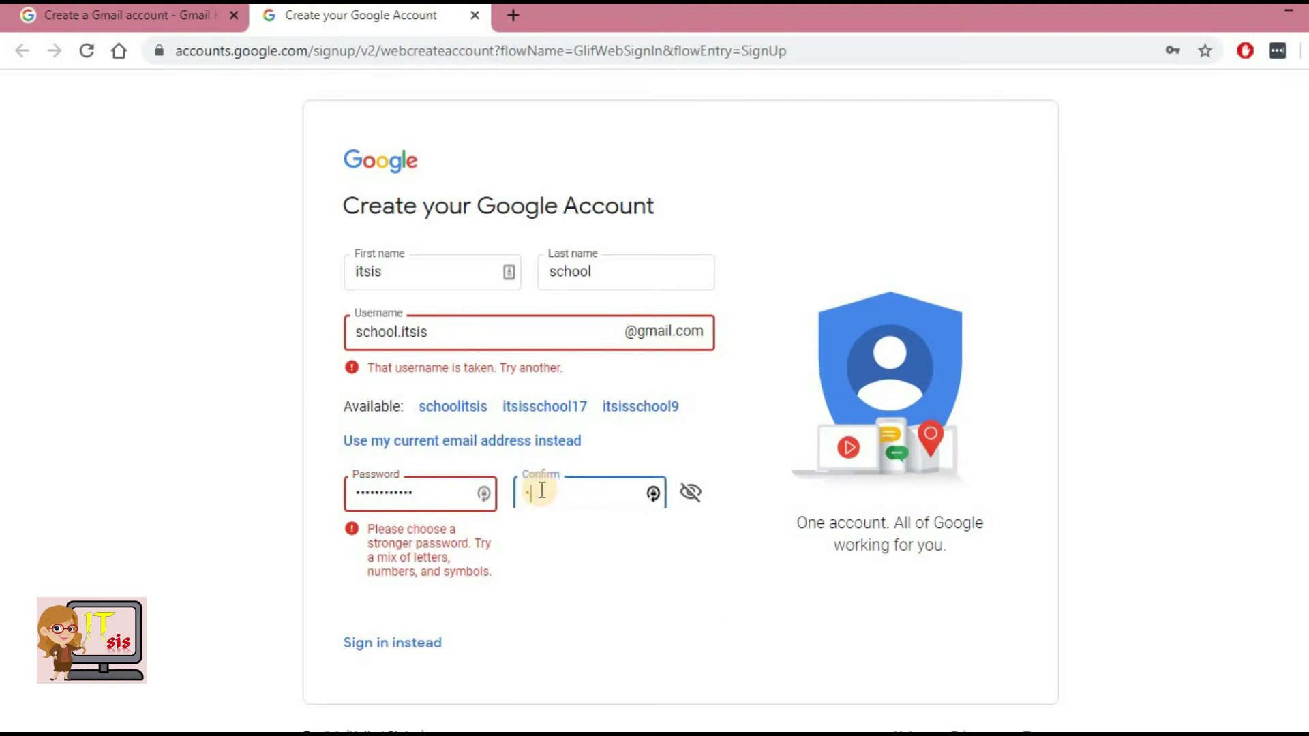
{"action": "type", "text": "•••••••••"}
{"action": "left_click", "coordinate": [651, 643]}
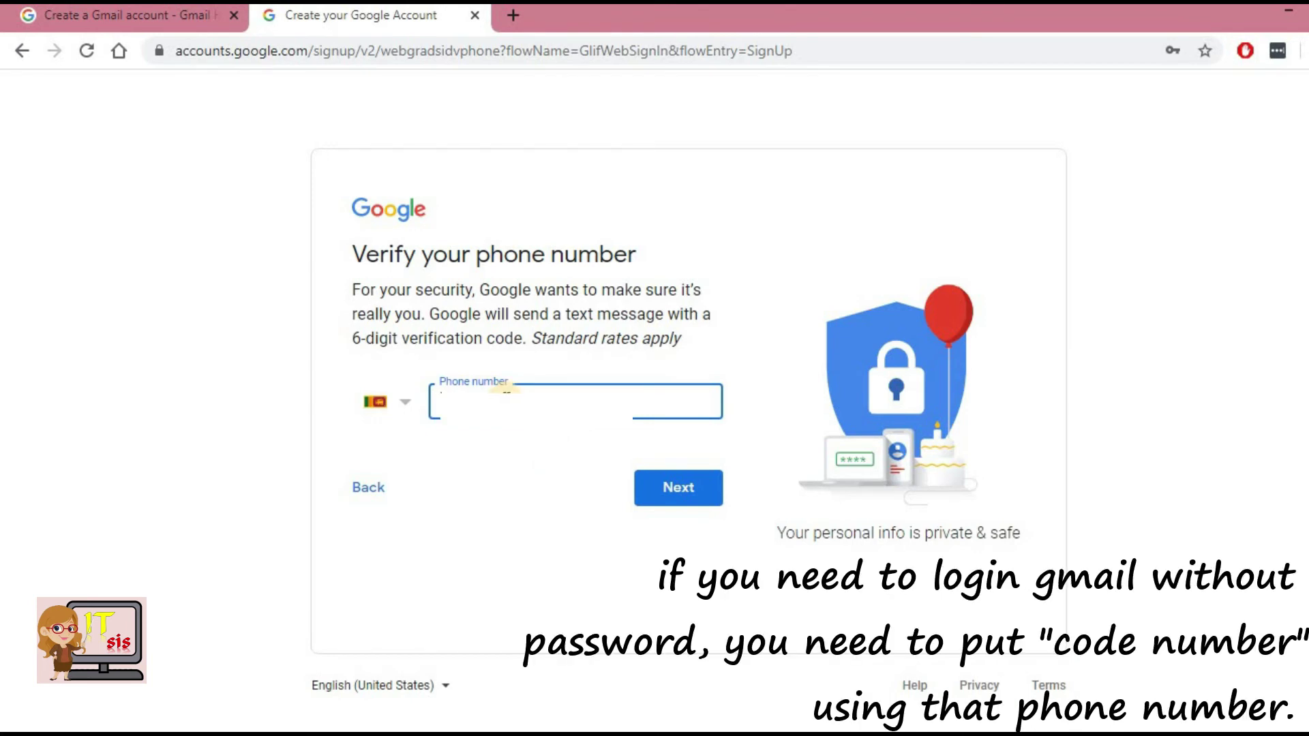
Enter the phone number and submit it to get a verification code
{"action": "left_click", "coordinate": [507, 391]}
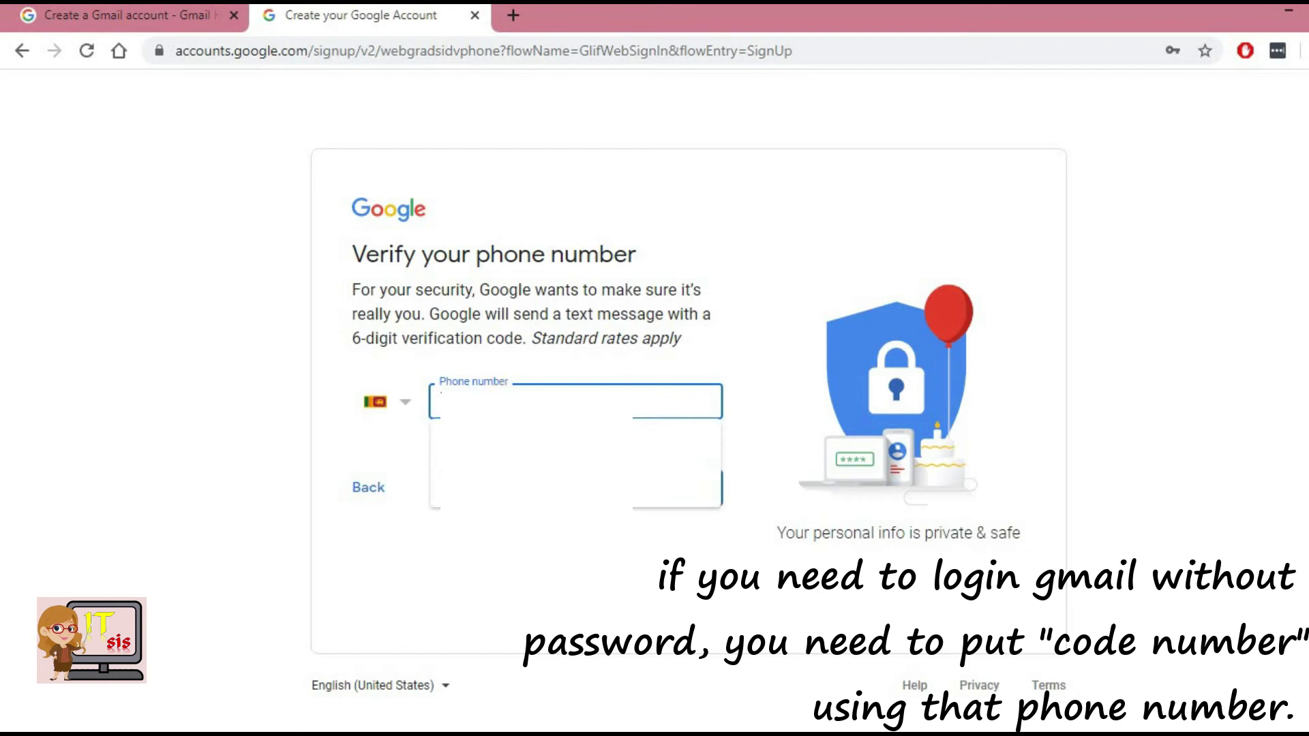
{"action": "key", "text": "Return"}
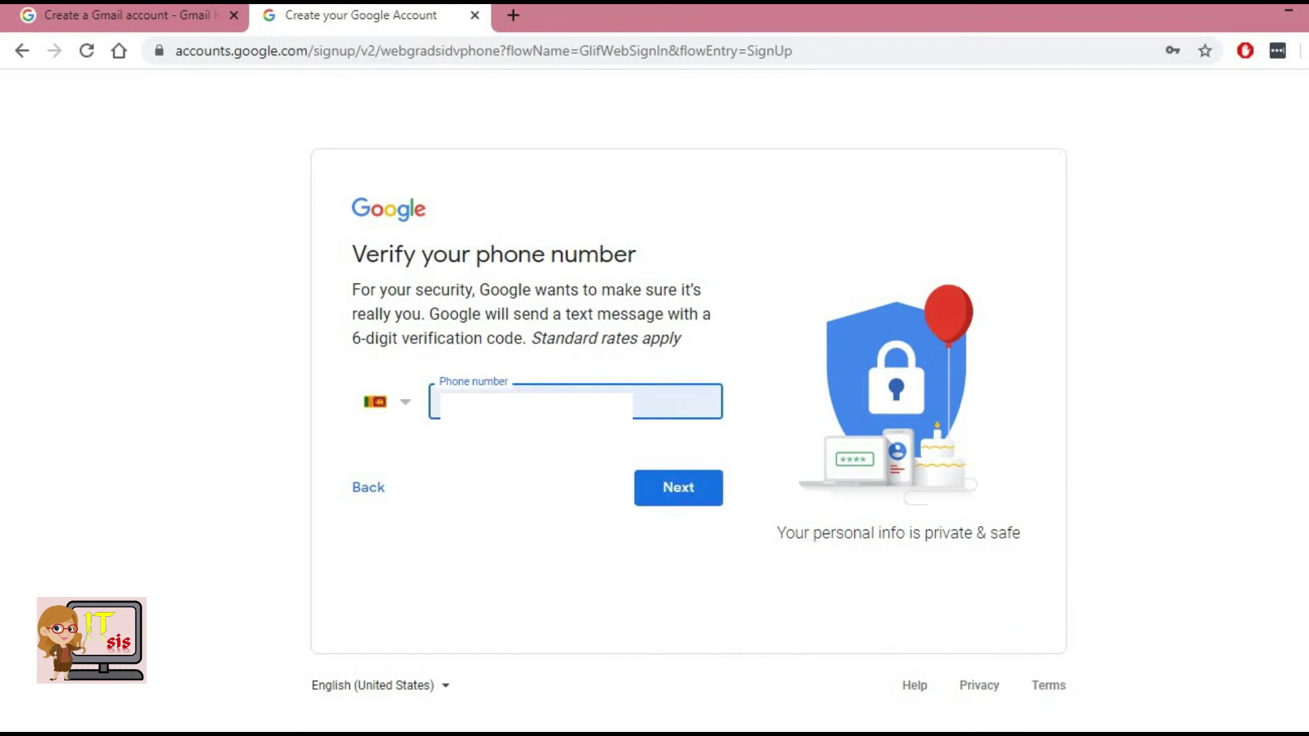
{"action": "left_click", "coordinate": [667, 492]}
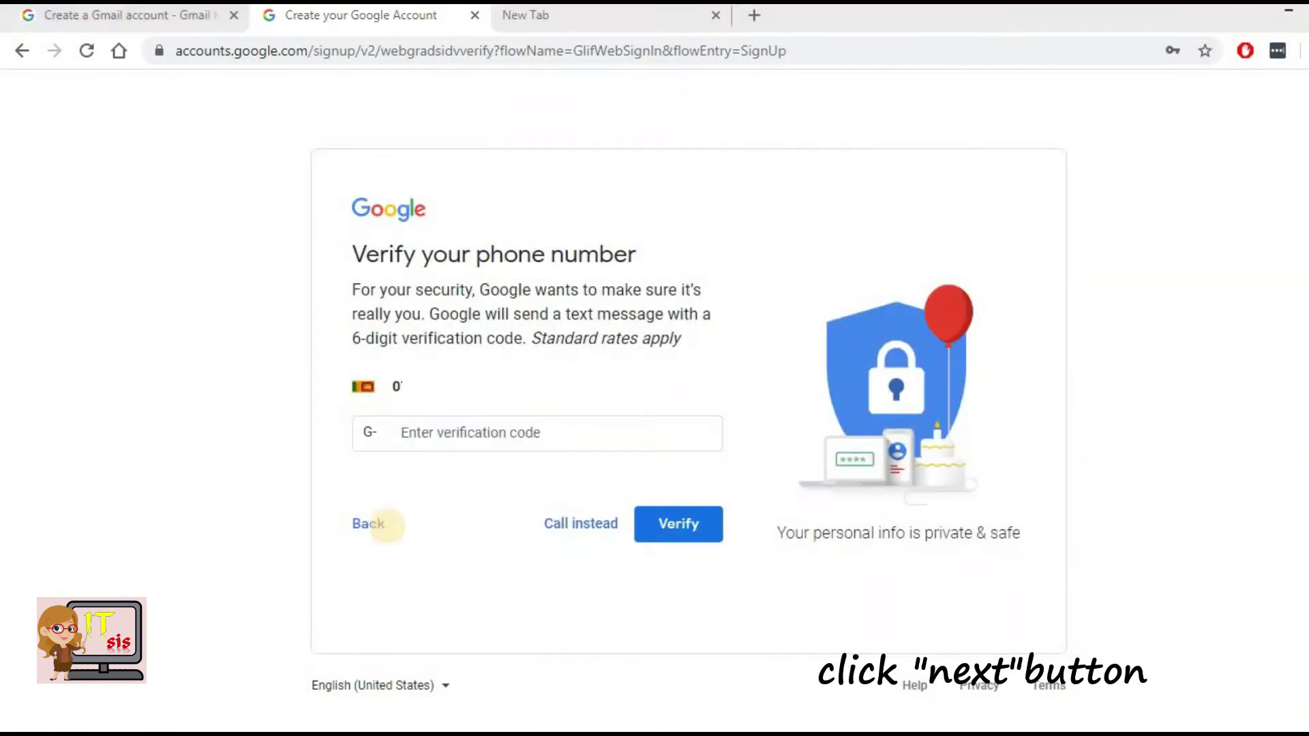
Enter the six-digit code received by text and verify the phone
{"action": "left_click", "coordinate": [411, 432]}
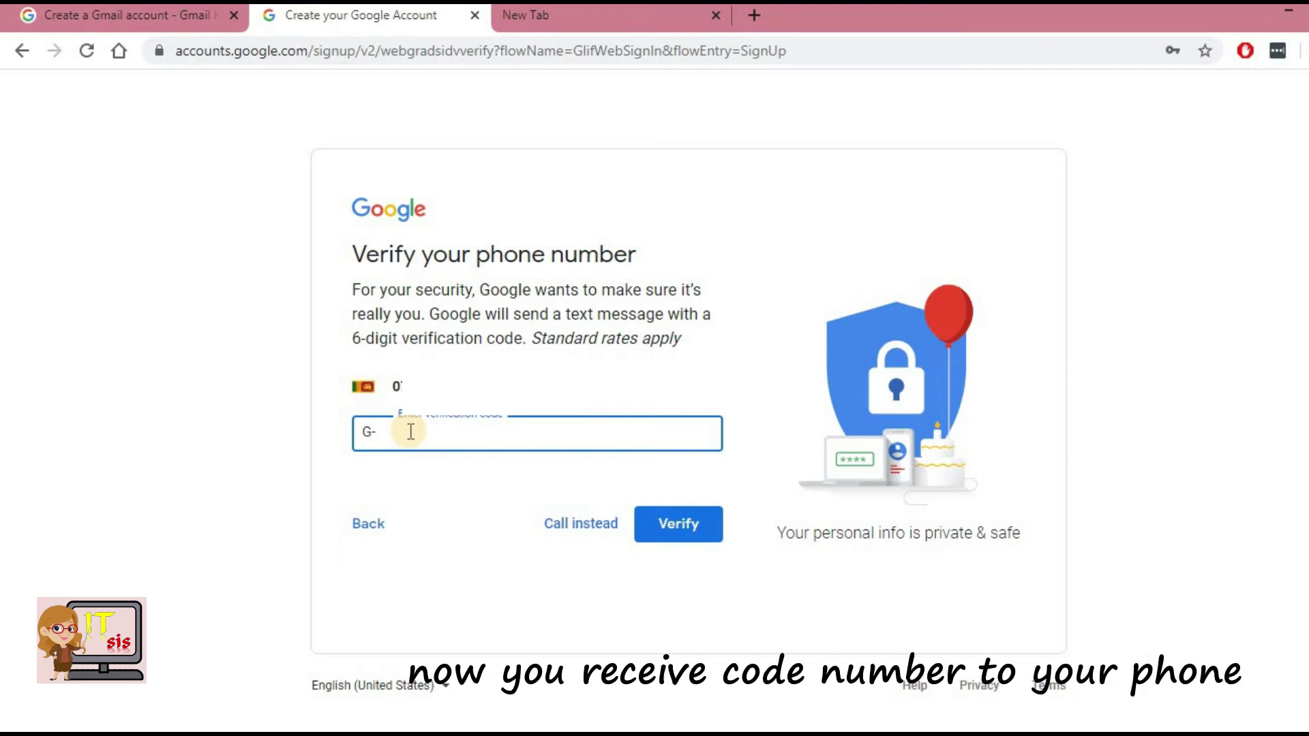
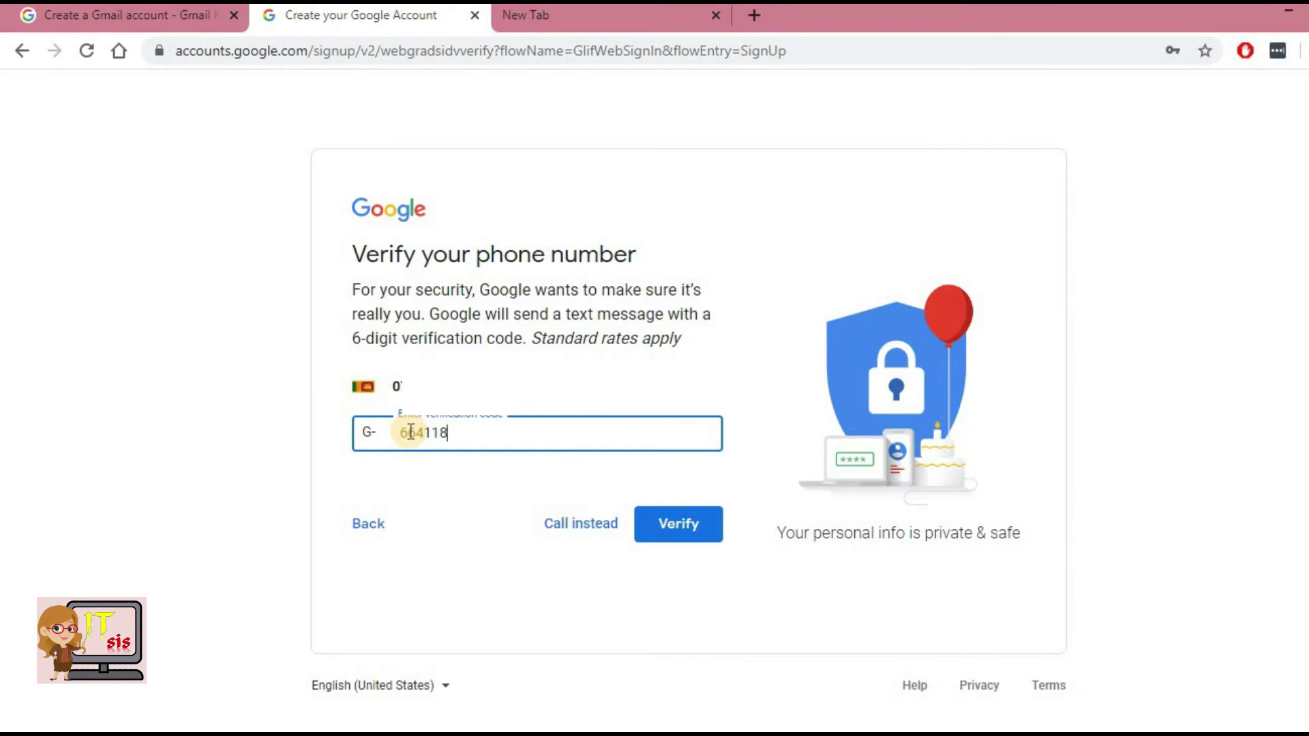
{"action": "left_click", "coordinate": [669, 538]}
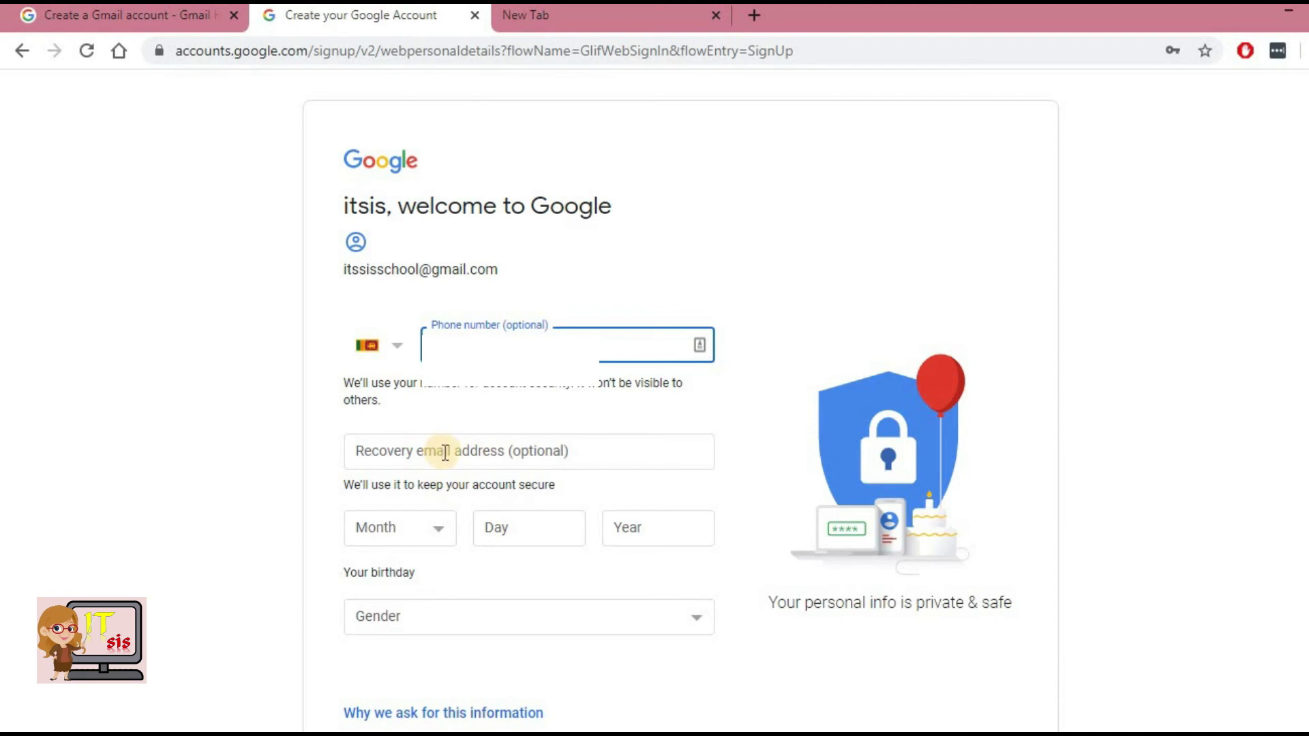
Set the birthday to 11 November 1992 and the gender to Female
{"action": "left_click", "coordinate": [437, 535]}
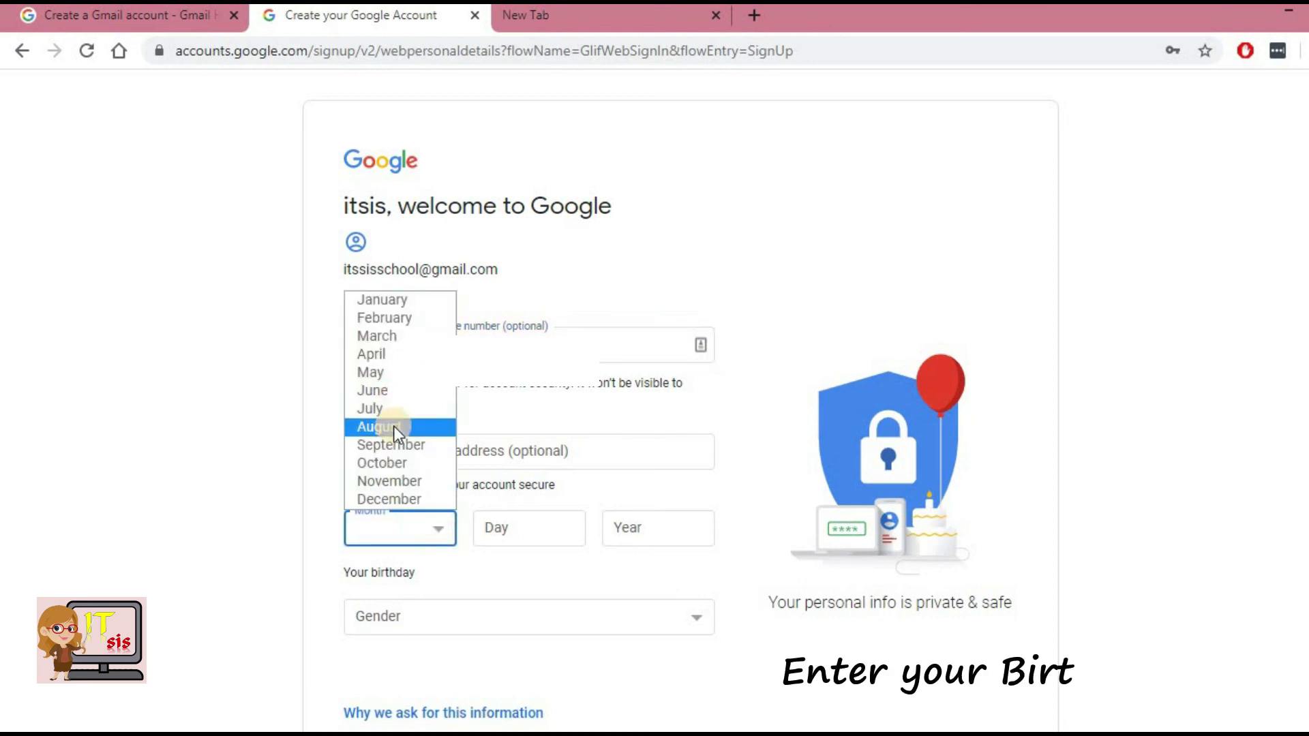
{"action": "left_click", "coordinate": [400, 484]}
{"action": "left_click", "coordinate": [505, 537]}
{"action": "type", "text": "11"}
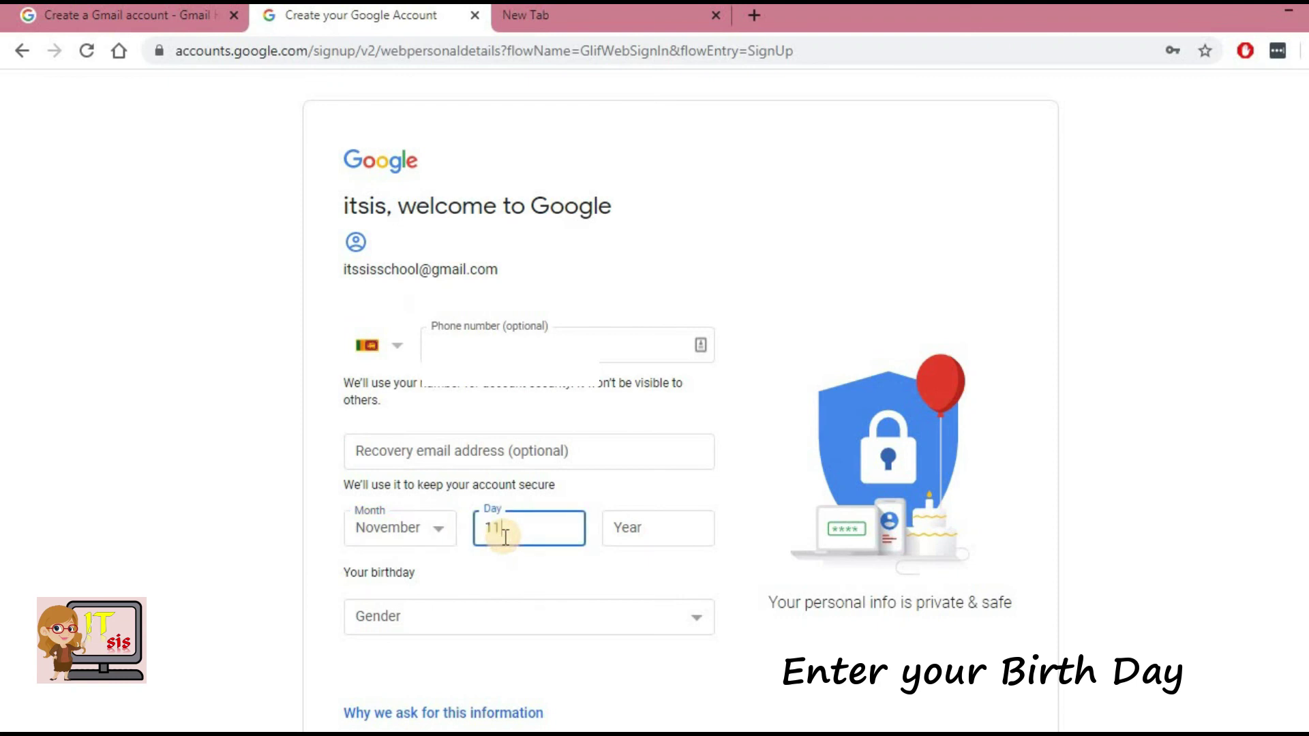
{"action": "left_click", "coordinate": [637, 527]}
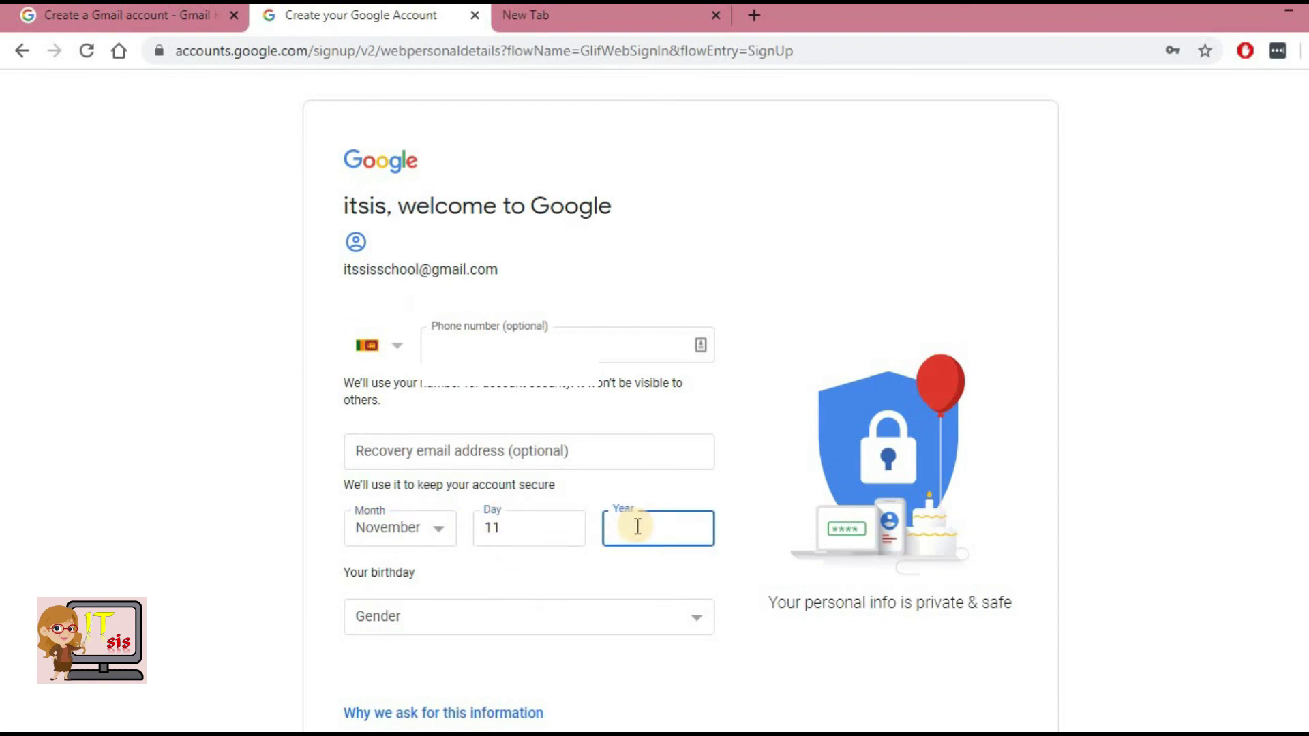
{"action": "type", "text": "199"}
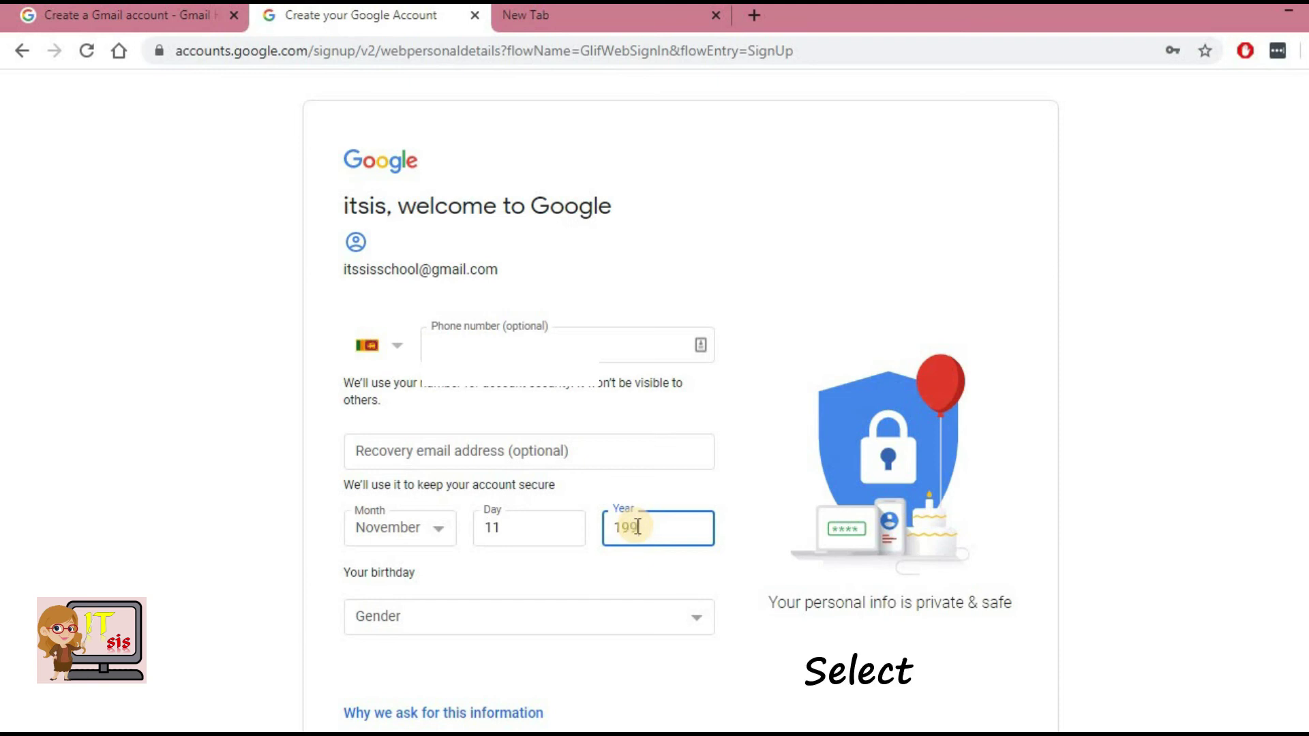
{"action": "type", "text": "2"}
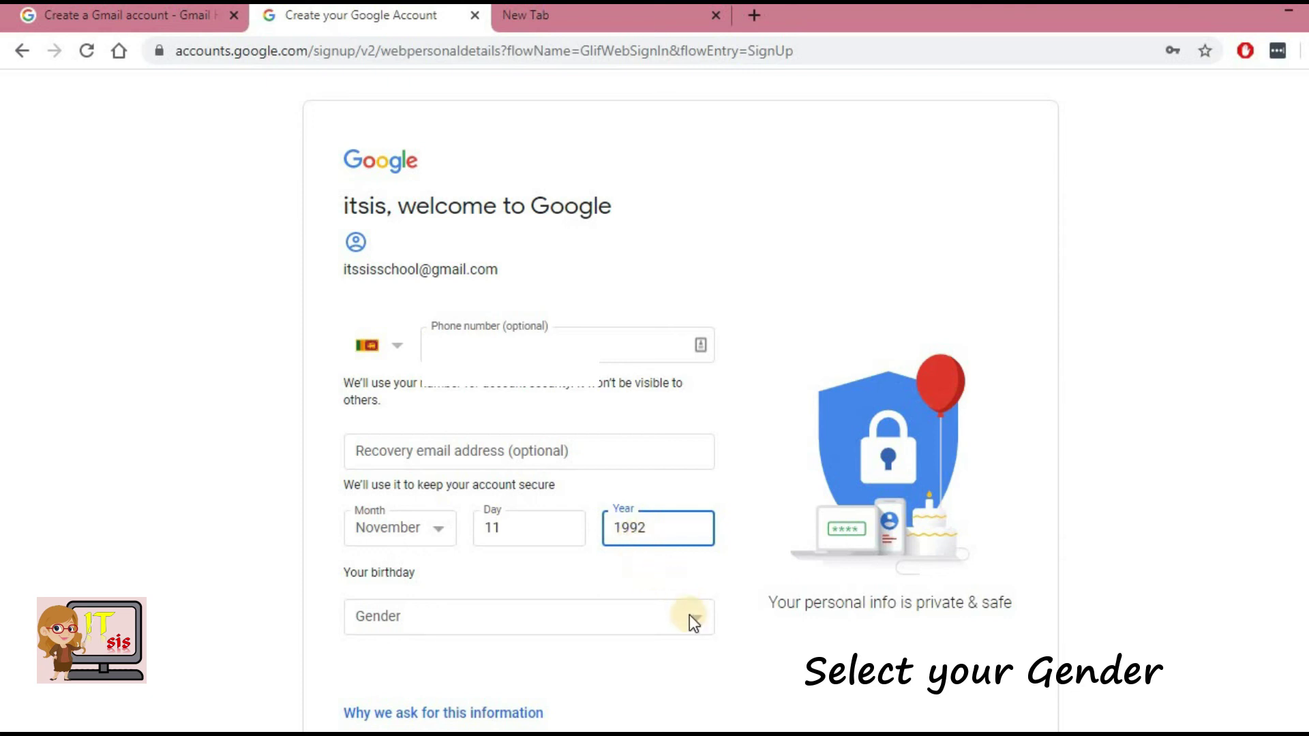
{"action": "left_click", "coordinate": [692, 619]}
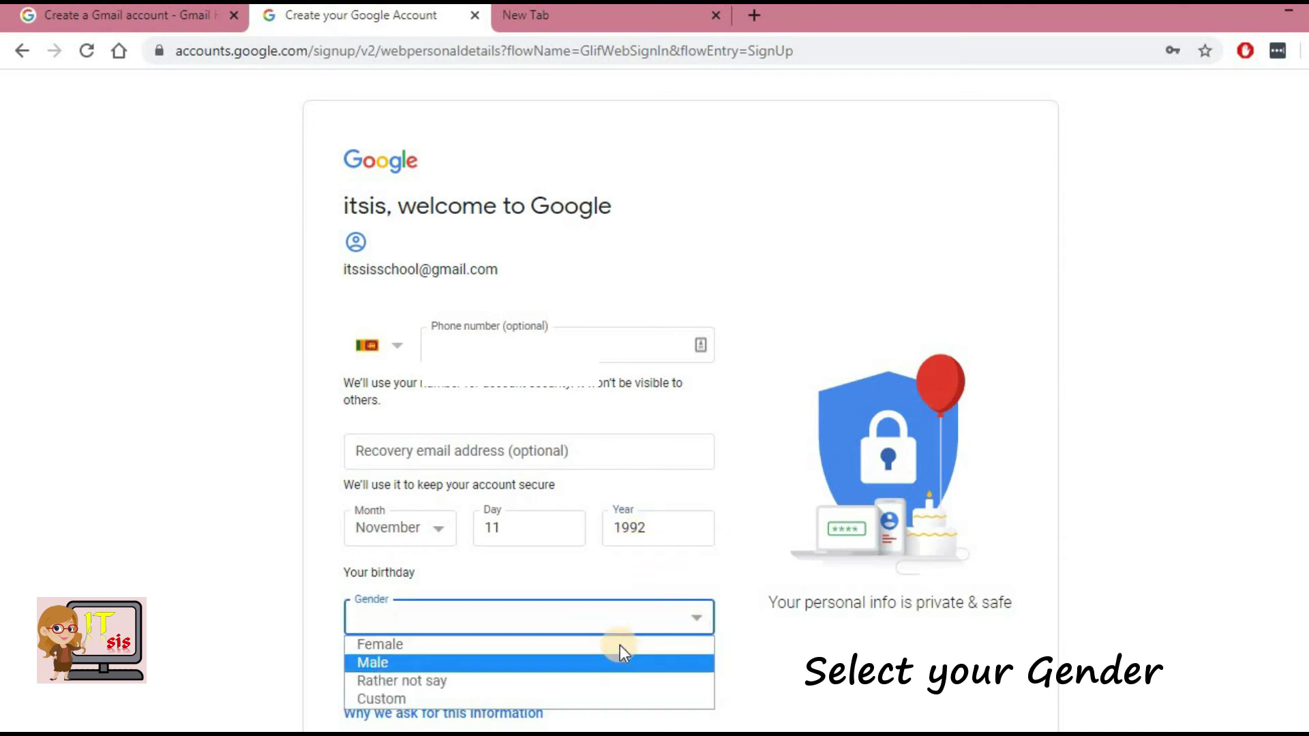
{"action": "left_click", "coordinate": [618, 644]}
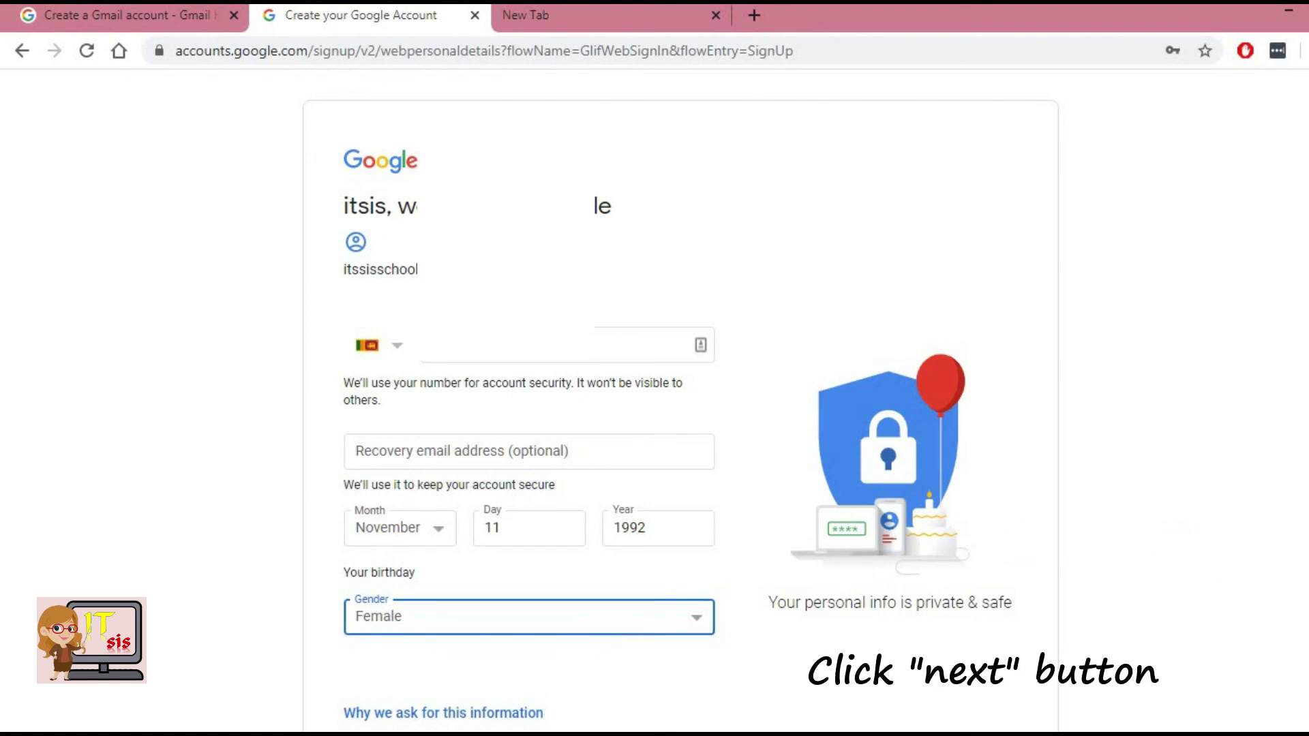
Submit the details and allow the phone number across Google services
{"action": "scroll", "coordinate": [1218, 208], "scroll_direction": "down", "scroll_amount": 2}
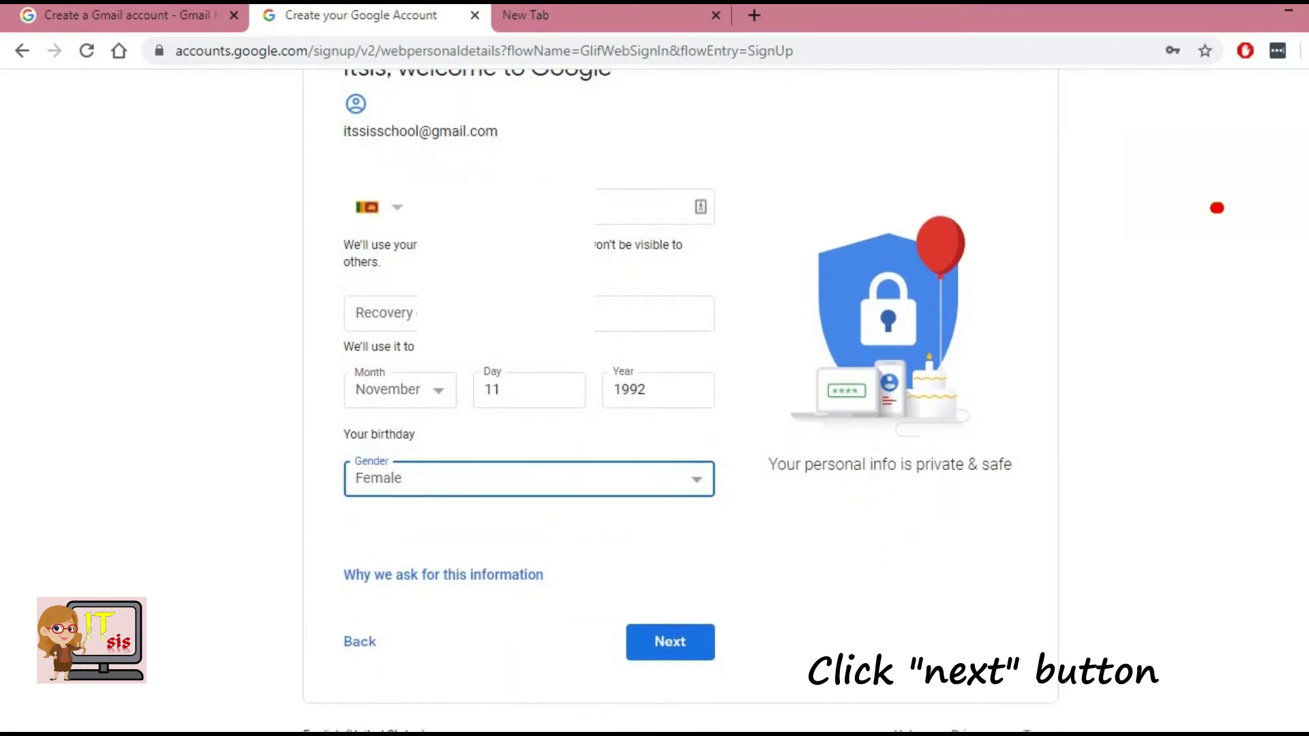
{"action": "left_click", "coordinate": [695, 653]}
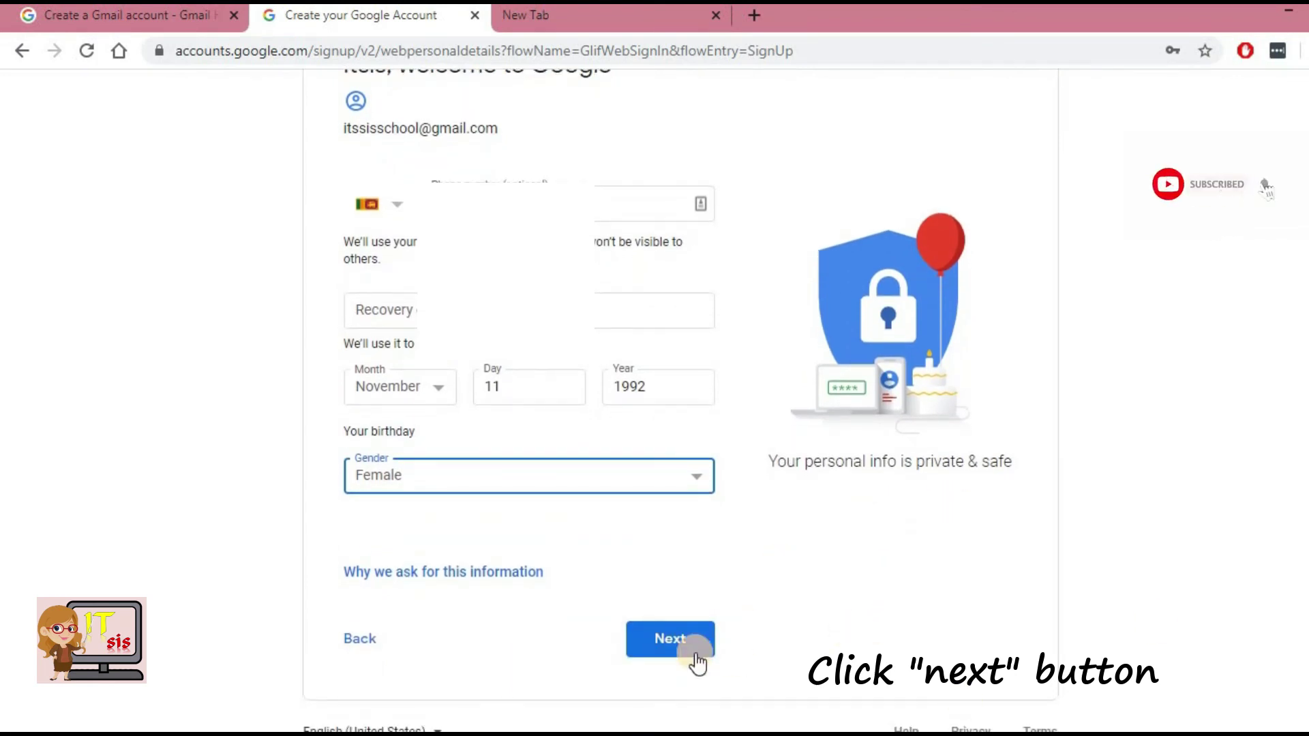
{"action": "left_click", "coordinate": [678, 640]}
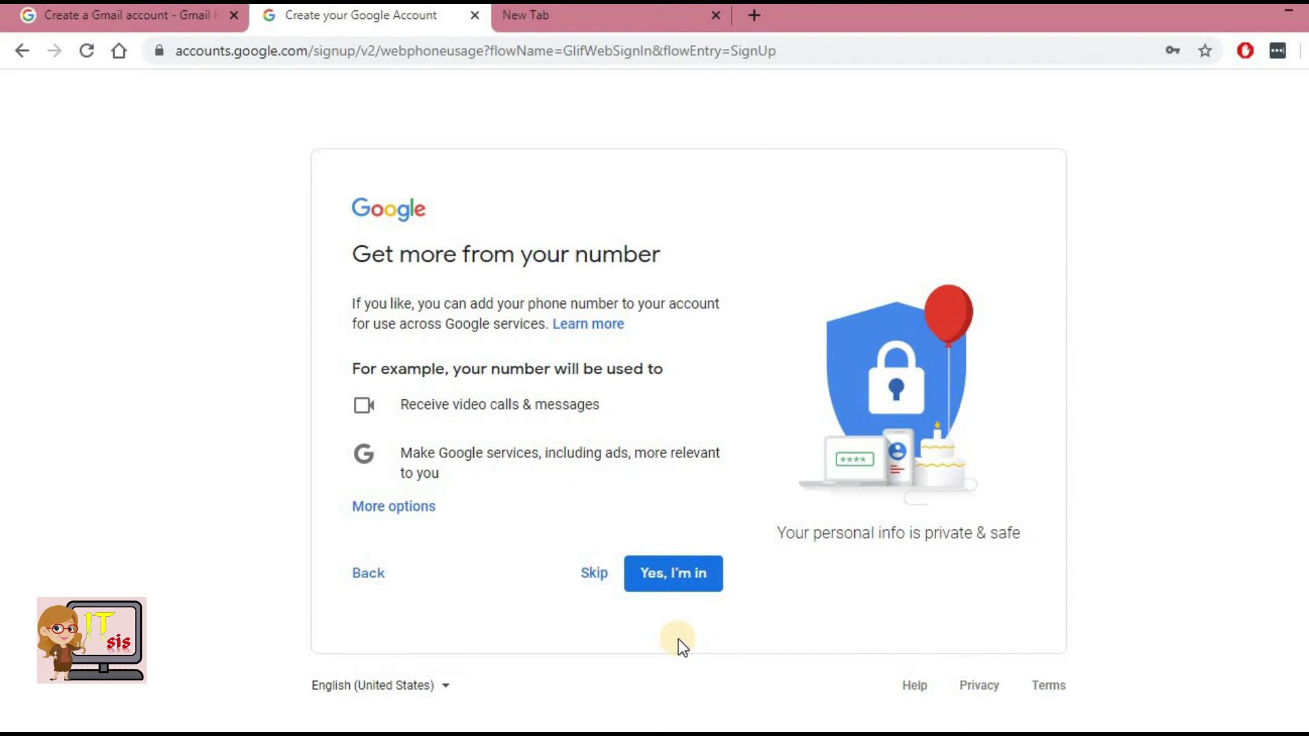
{"action": "left_click", "coordinate": [674, 573]}
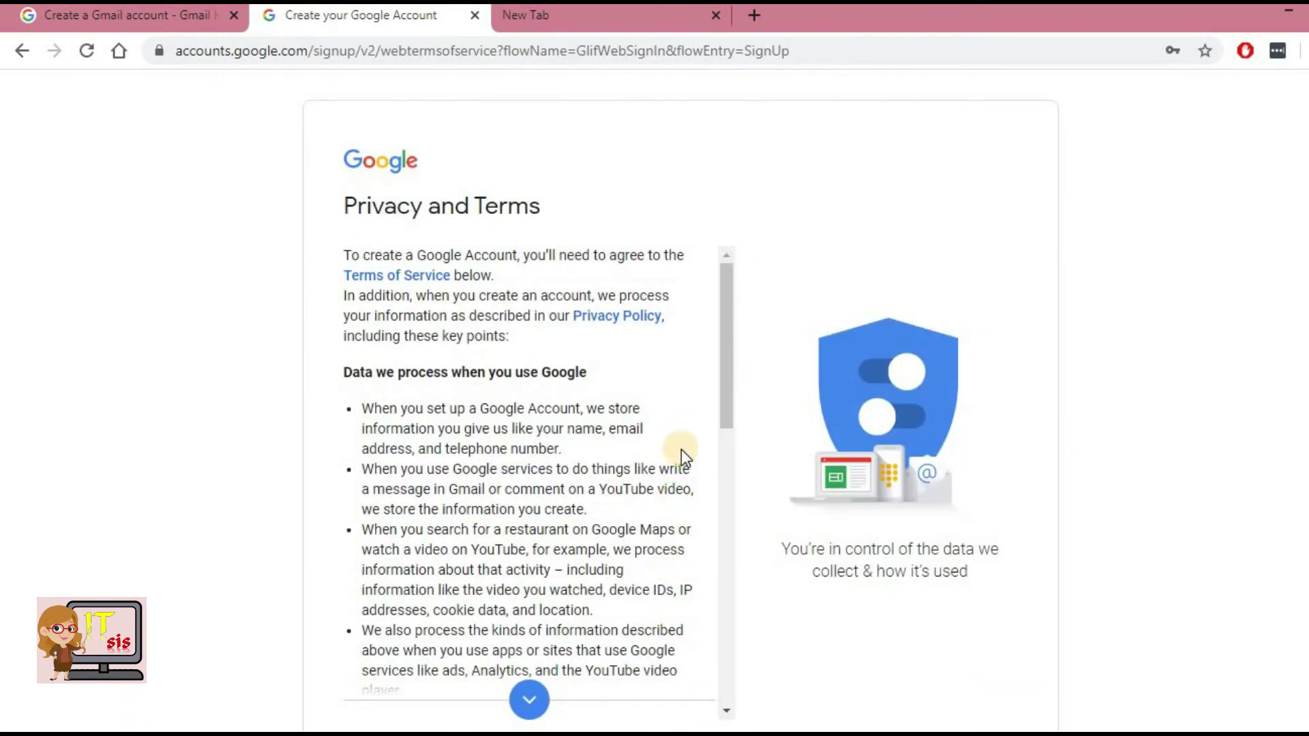
Read through the Privacy and Terms to the bottom and agree to them
{"action": "left_click_drag", "start_coordinate": [721, 390], "coordinate": [715, 656]}
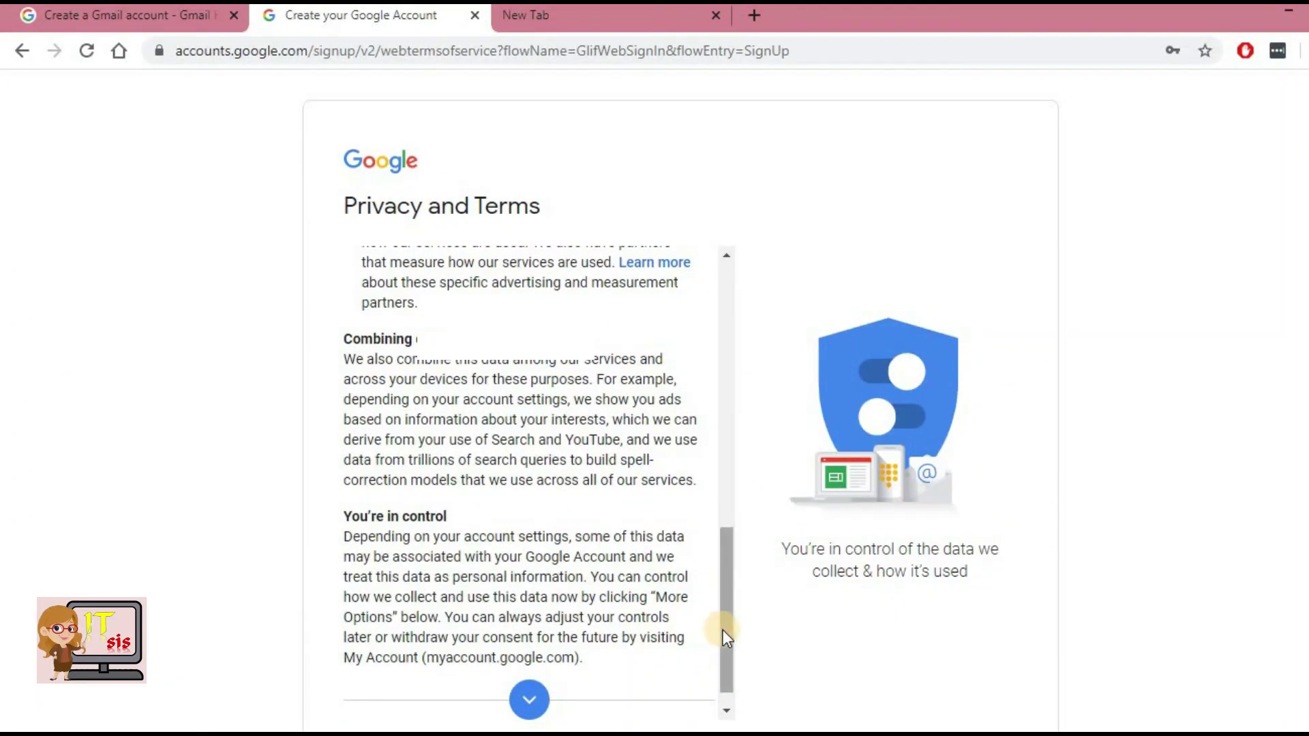
{"action": "scroll", "coordinate": [722, 630], "scroll_direction": "down", "scroll_amount": 2}
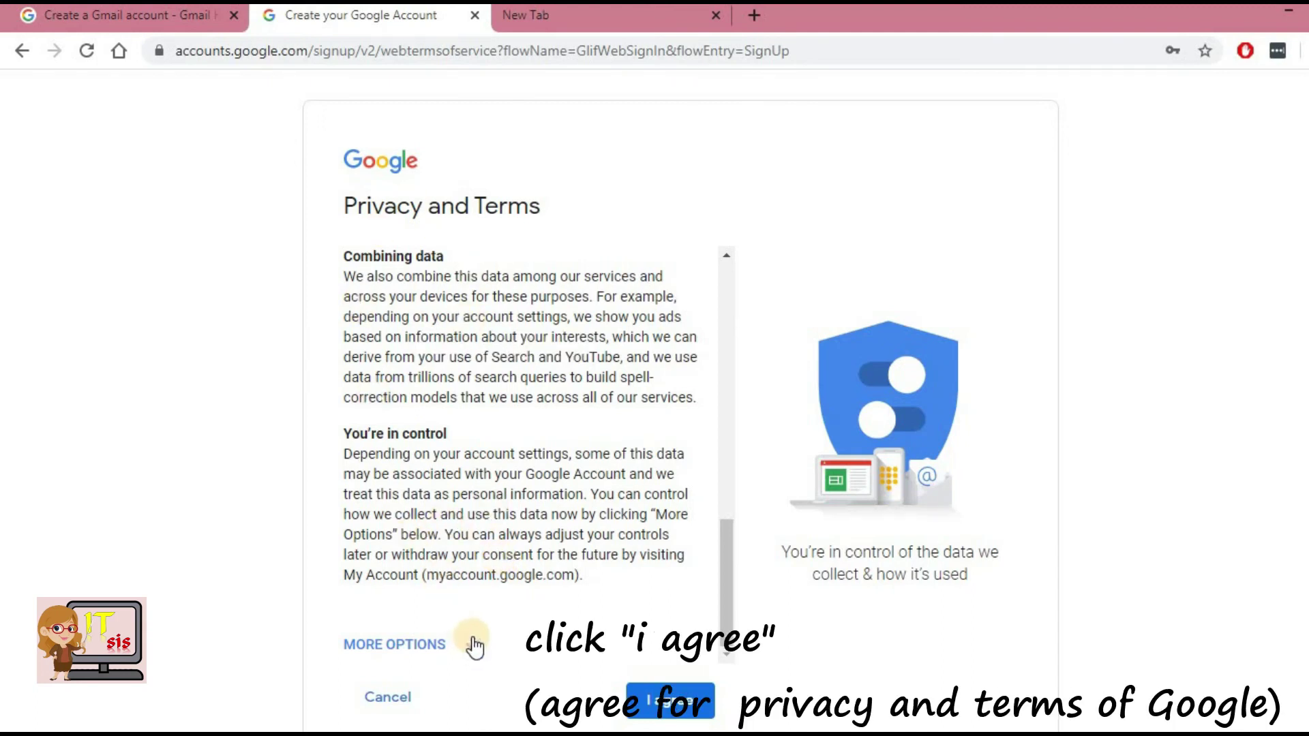
{"action": "left_click", "coordinate": [651, 702]}
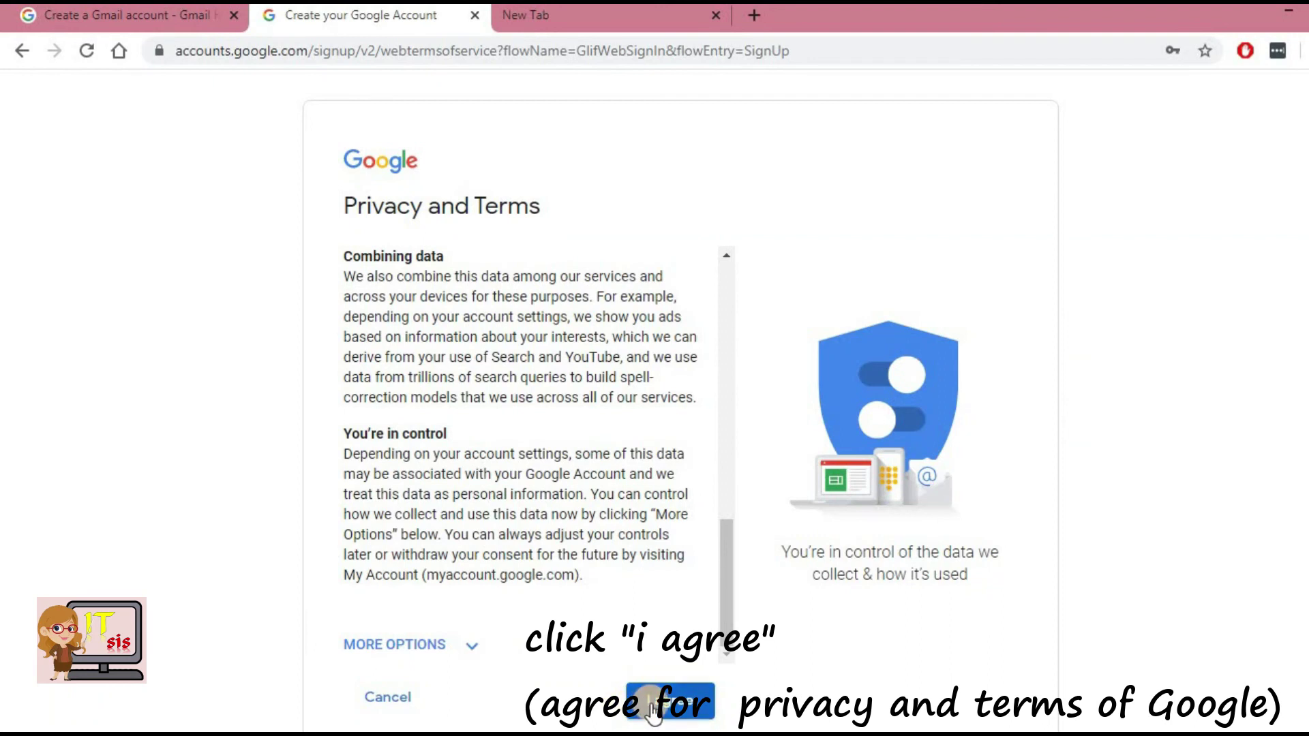